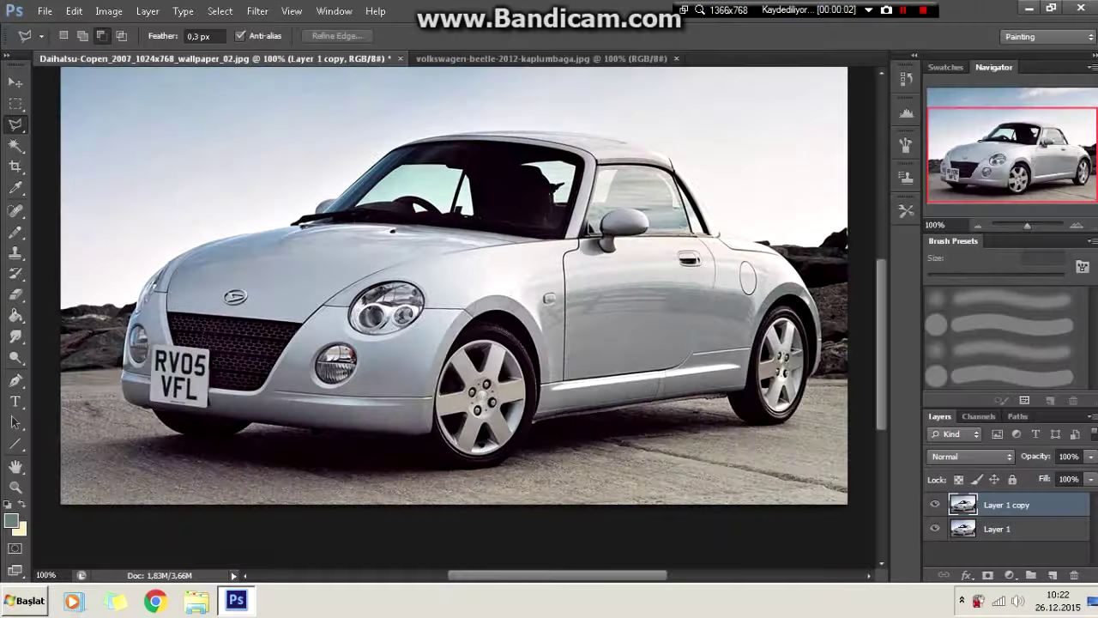
Step: Outline the Copen's body along its lower edge and rear wheel arch as a selection
{"action": "scroll", "coordinate": [445, 395], "scroll_direction": "up", "scroll_amount": 2}
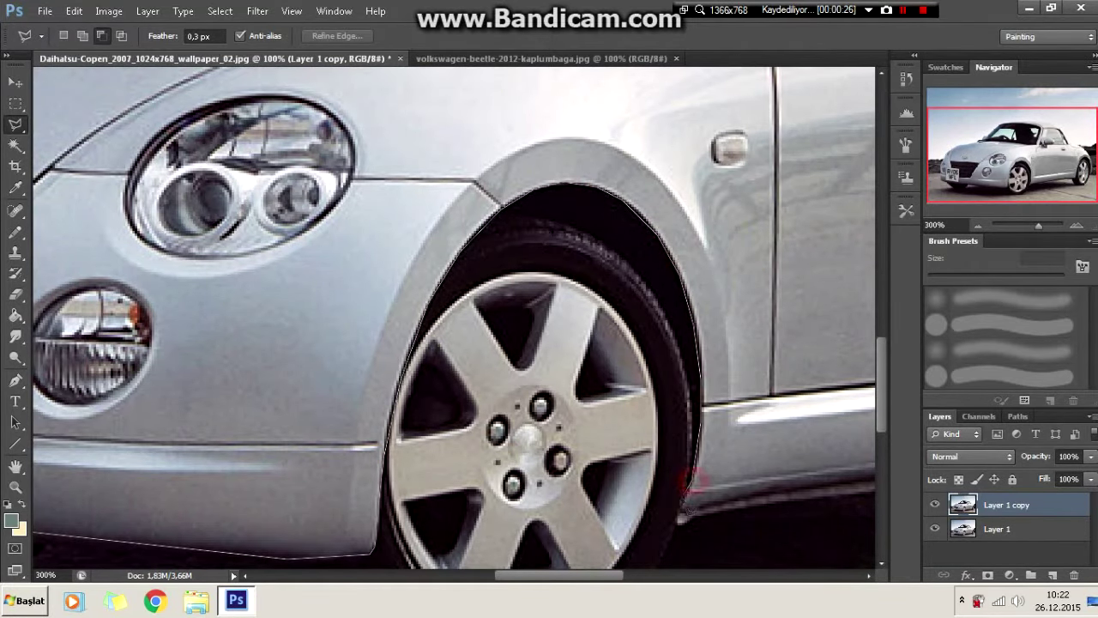
{"action": "left_click_drag", "start_coordinate": [745, 515], "coordinate": [497, 461]}
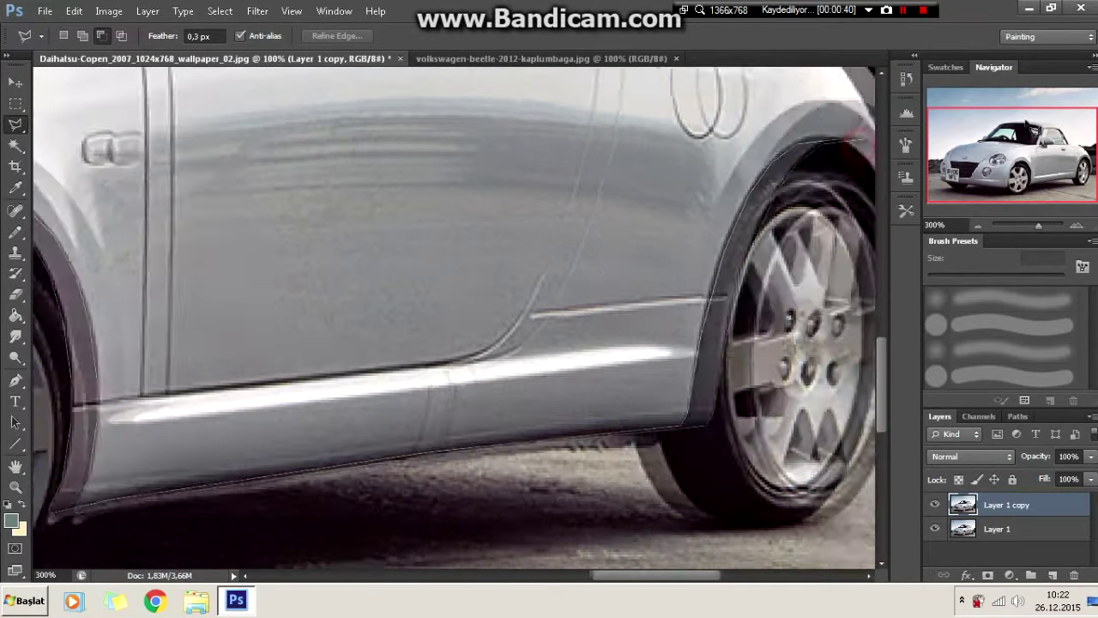
{"action": "left_click_drag", "start_coordinate": [820, 203], "coordinate": [584, 199]}
{"action": "left_click", "coordinate": [635, 140]}
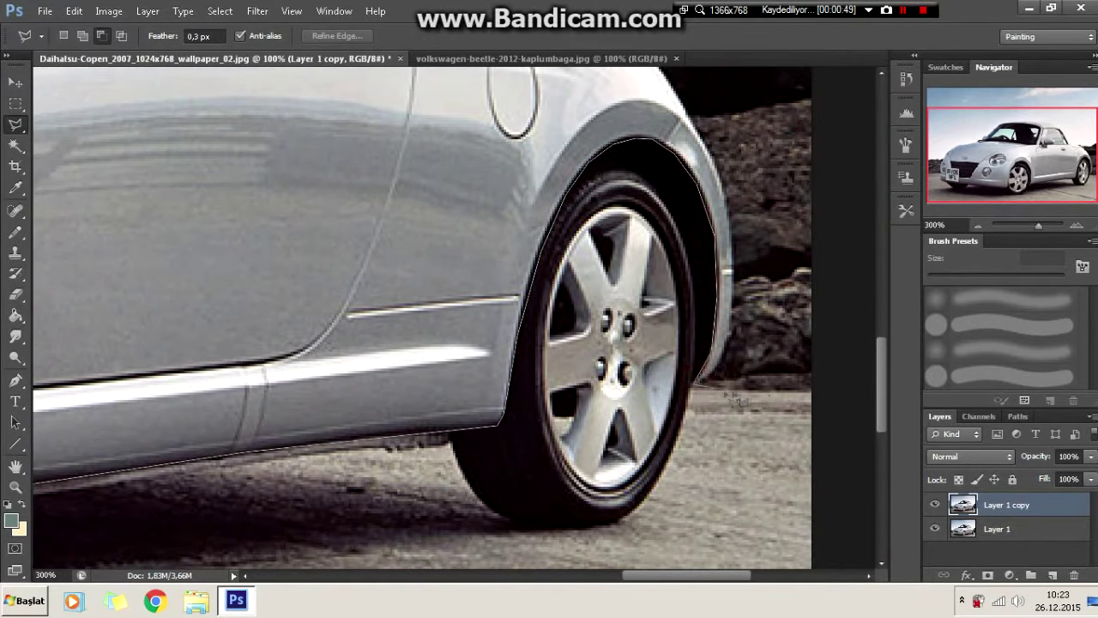
{"action": "key", "text": "ctrl+0"}
{"action": "left_click", "coordinate": [735, 70]}
{"action": "left_click", "coordinate": [135, 135]}
{"action": "double_click", "coordinate": [135, 363]}
Step: Move the selected body down over the wheels and crop the image
{"action": "key", "text": "ctrl+t"}
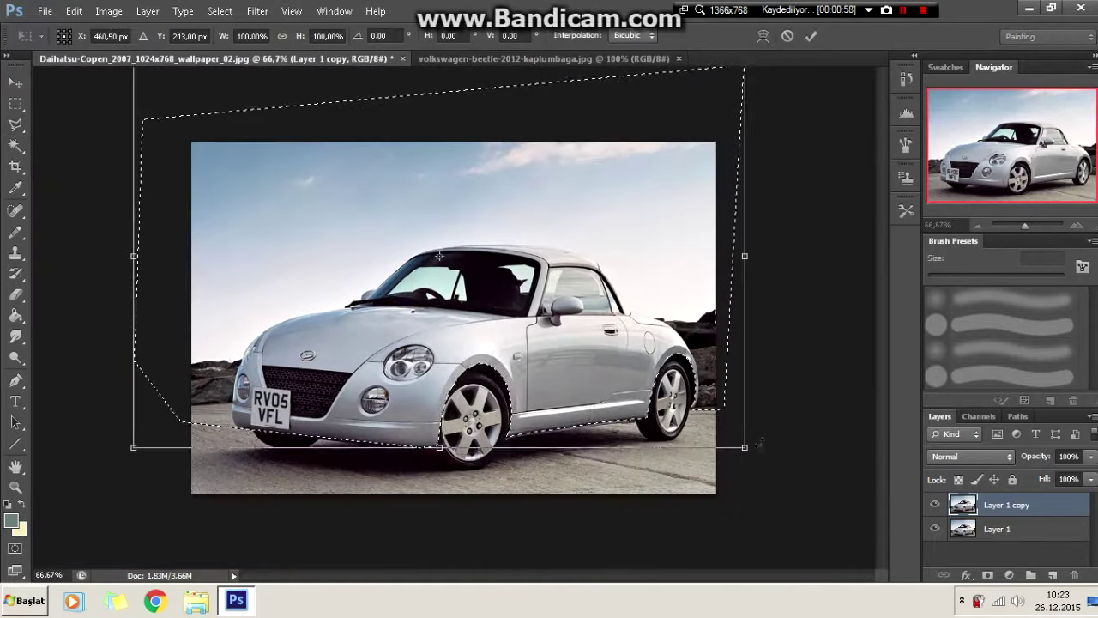
{"action": "key", "text": "Return"}
{"action": "left_click", "coordinate": [16, 103]}
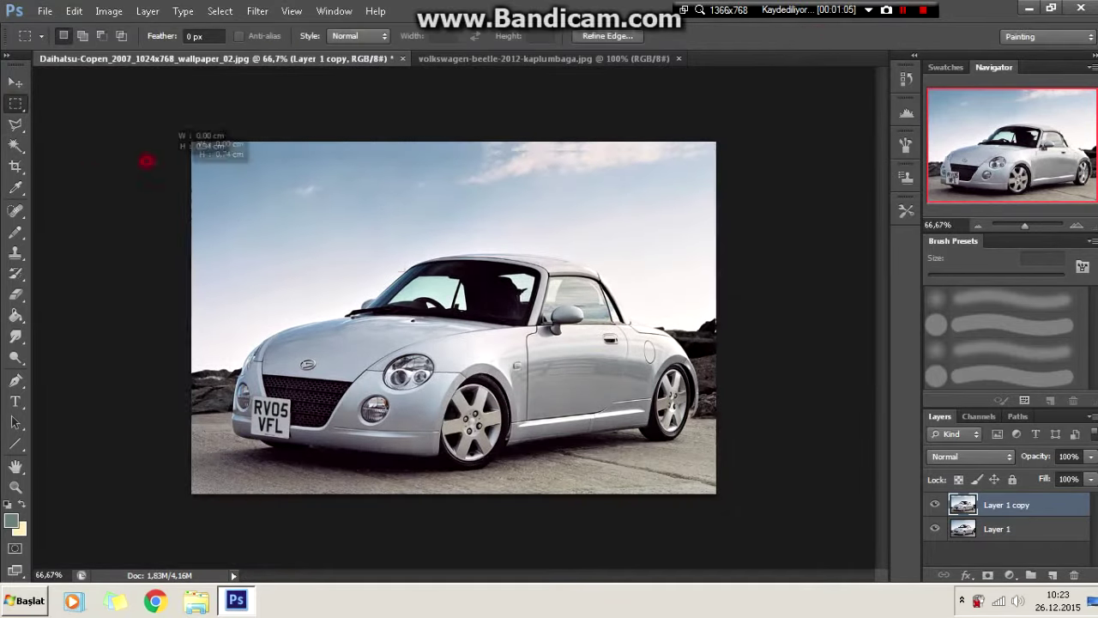
{"action": "left_click", "coordinate": [108, 11]}
{"action": "left_click", "coordinate": [114, 160]}
{"action": "key", "text": "p"}
{"action": "key", "text": "ctrl+plus"}
{"action": "key", "text": "ctrl+plus"}
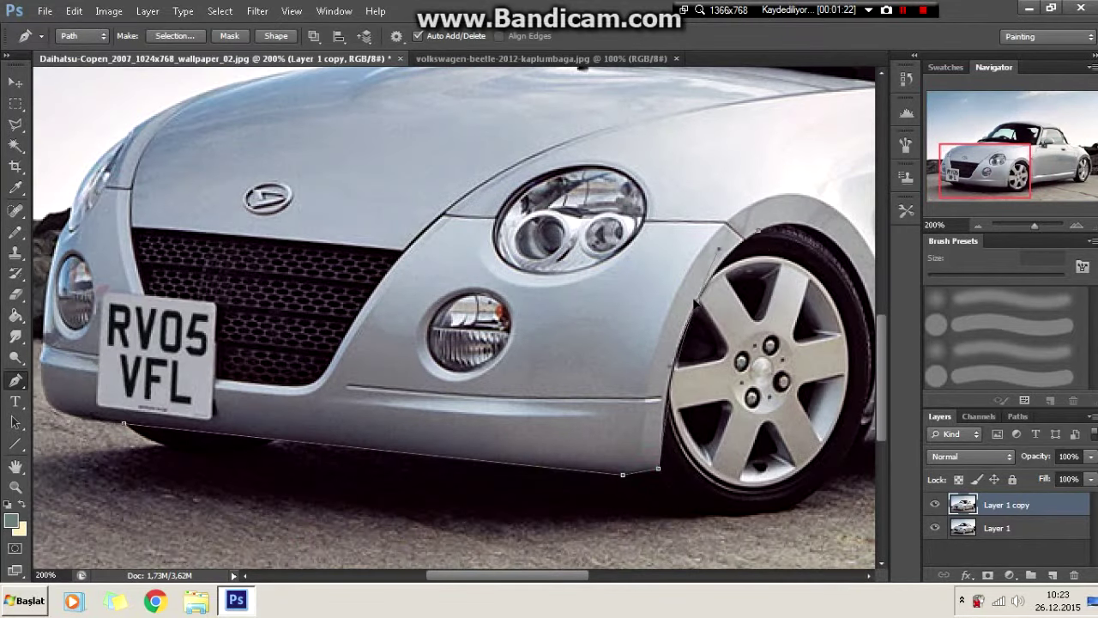
Step: Trace a path around both wheels and the underbody, then turn it into a selection
{"action": "left_click_drag", "start_coordinate": [888, 316], "coordinate": [472, 307]}
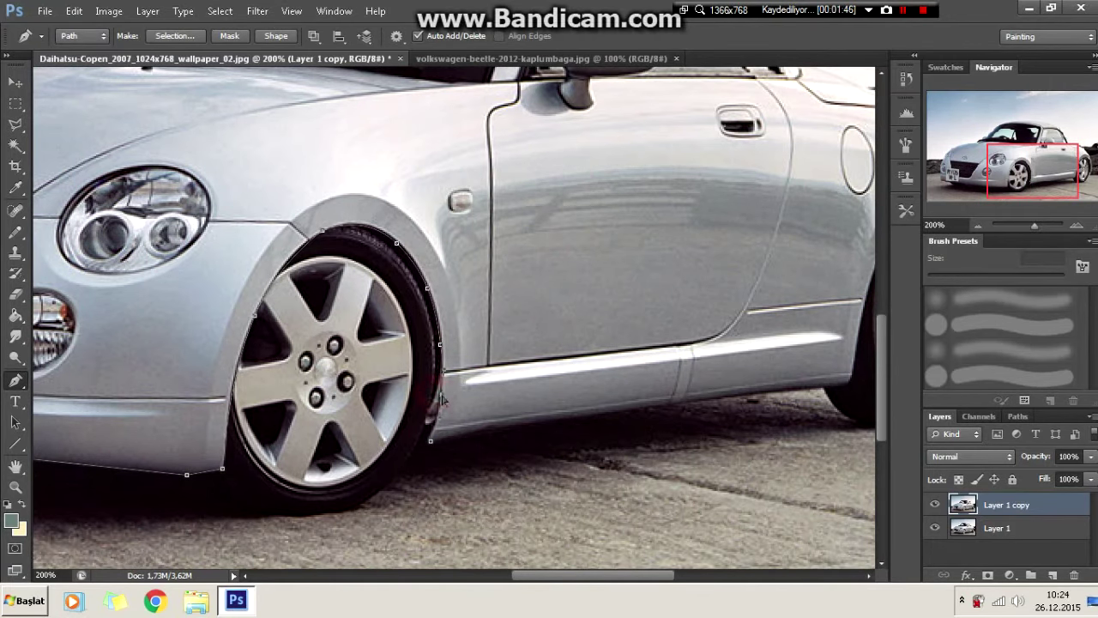
{"action": "scroll", "coordinate": [441, 397], "scroll_direction": "down", "scroll_amount": 2}
{"action": "left_click", "coordinate": [632, 354]}
{"action": "scroll", "coordinate": [628, 169], "scroll_direction": "right", "scroll_amount": 5}
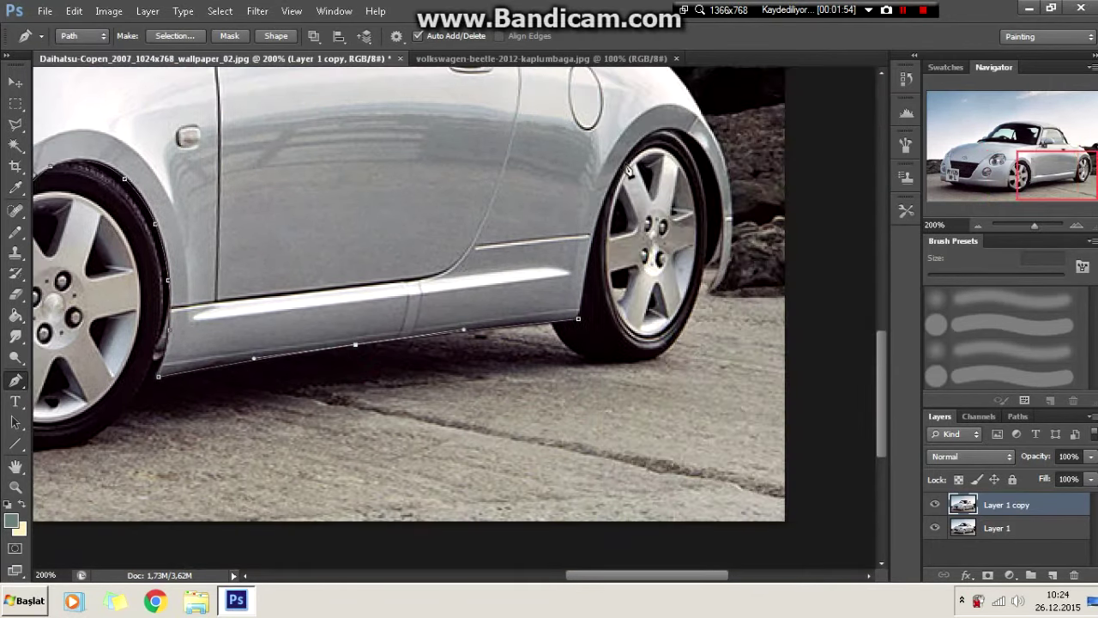
{"action": "scroll", "coordinate": [670, 174], "scroll_direction": "up", "scroll_amount": 1}
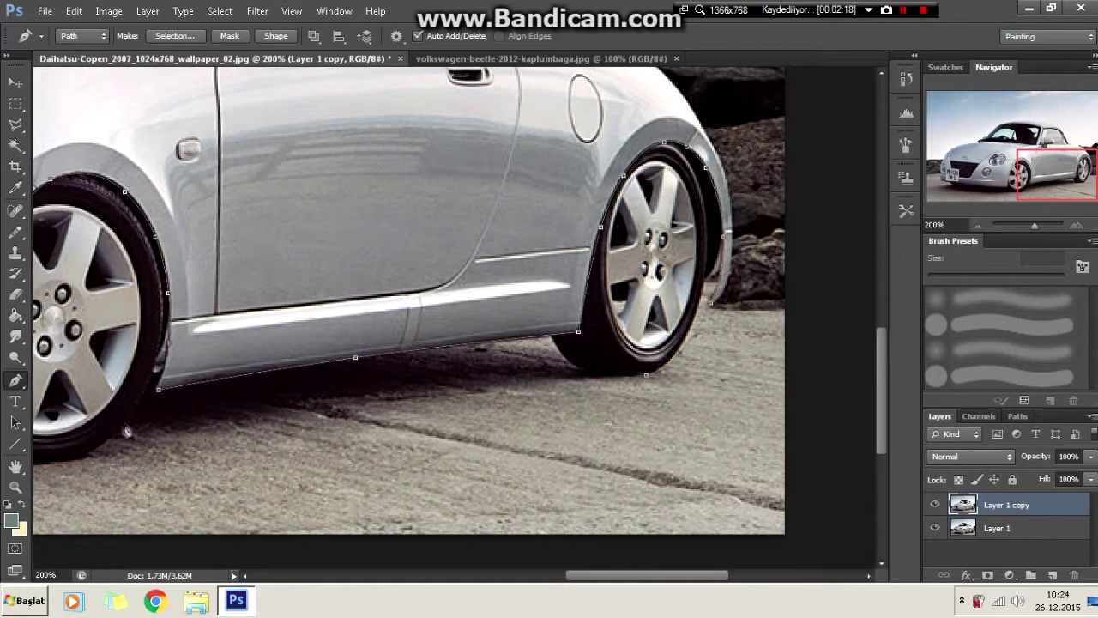
{"action": "scroll", "coordinate": [365, 466], "scroll_direction": "left", "scroll_amount": 5}
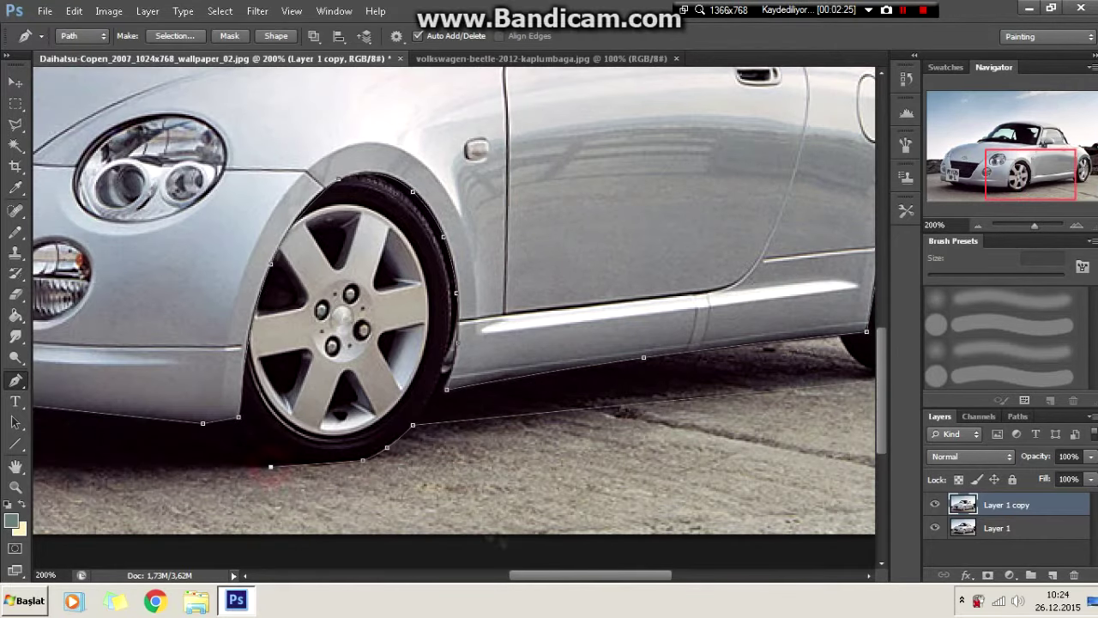
{"action": "scroll", "coordinate": [150, 413], "scroll_direction": "left", "scroll_amount": 7}
{"action": "left_click_drag", "start_coordinate": [53, 406], "coordinate": [147, 472]}
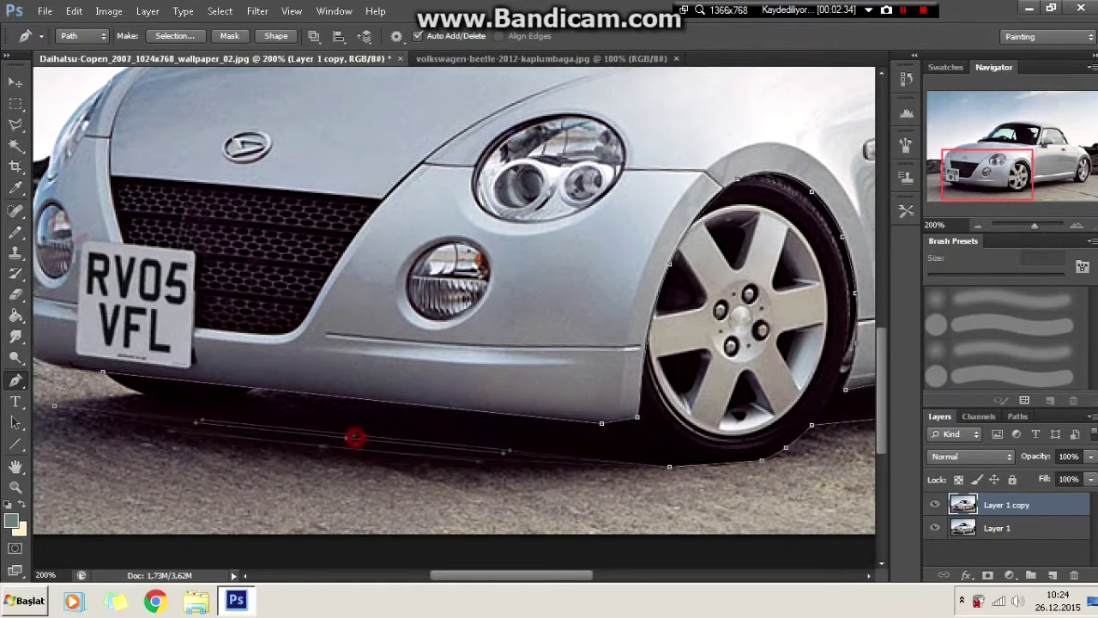
{"action": "right_click", "coordinate": [203, 381]}
{"action": "left_click", "coordinate": [249, 146]}
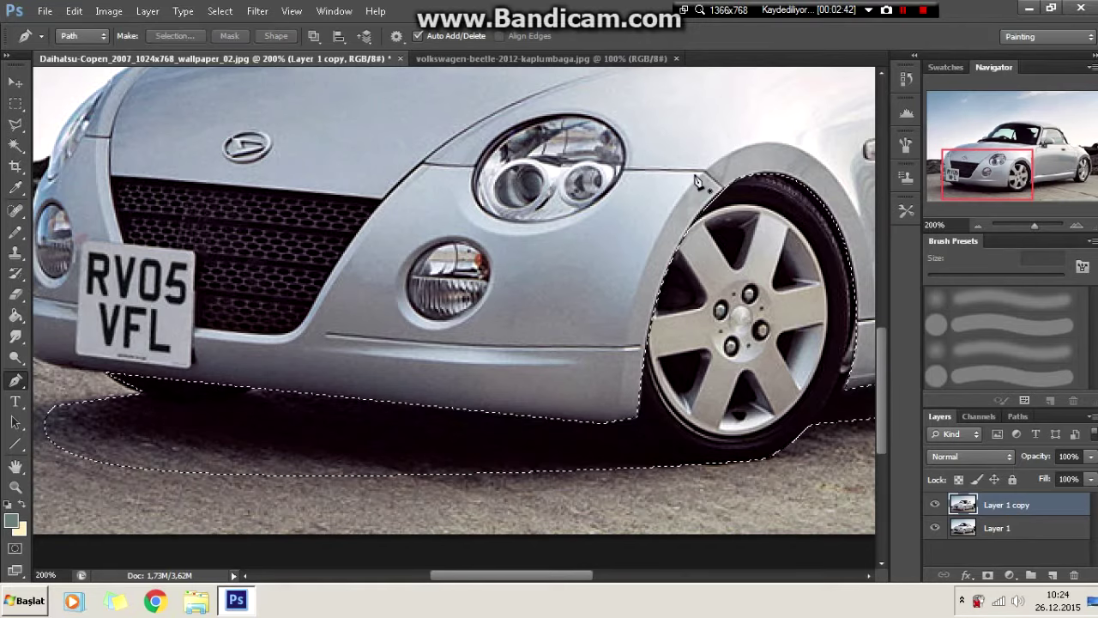
Step: Paint the front and rear wheels black with a 63 px brush
{"action": "key", "text": "ctrl+minus"}
{"action": "key", "text": "b"}
{"action": "right_click", "coordinate": [15, 232]}
{"action": "left_click", "coordinate": [60, 232]}
{"action": "key", "text": "d"}
{"action": "left_click", "coordinate": [66, 36]}
{"action": "key", "text": "Return"}
{"action": "left_click_drag", "start_coordinate": [463, 403], "coordinate": [480, 506]}
{"action": "mouse_move", "coordinate": [781, 386]}
{"action": "left_mouse_down"}
{"action": "mouse_move", "coordinate": [787, 471]}
{"action": "mouse_move", "coordinate": [744, 474]}
{"action": "left_mouse_up"}
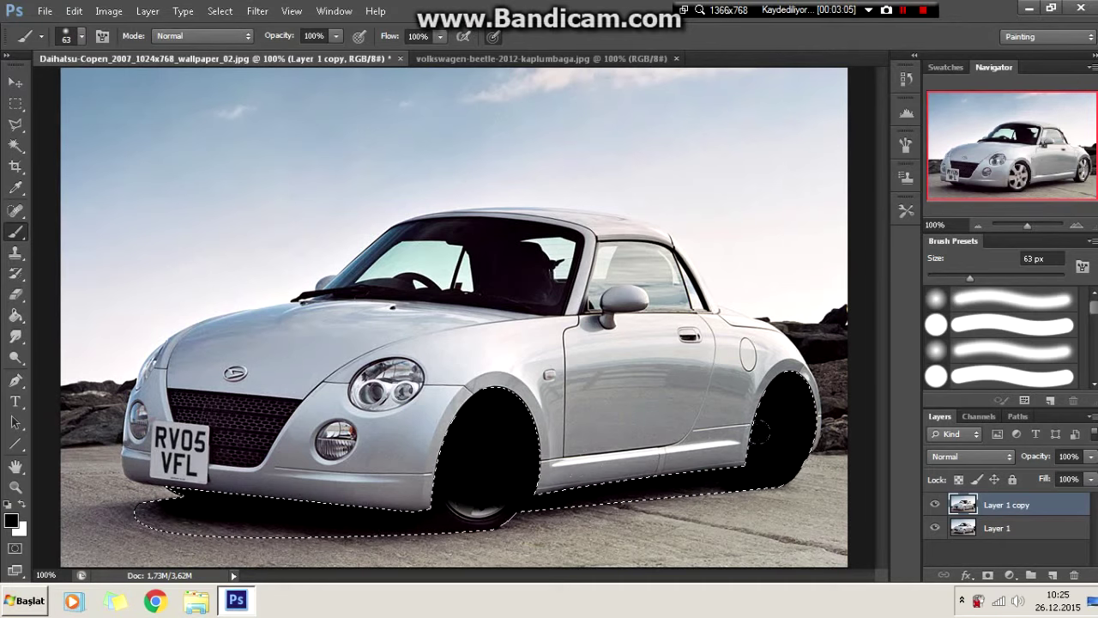
Step: Repaint both wheels and the underbody shadow black with a 121 px brush
{"action": "left_click_drag", "start_coordinate": [230, 497], "coordinate": [163, 519]}
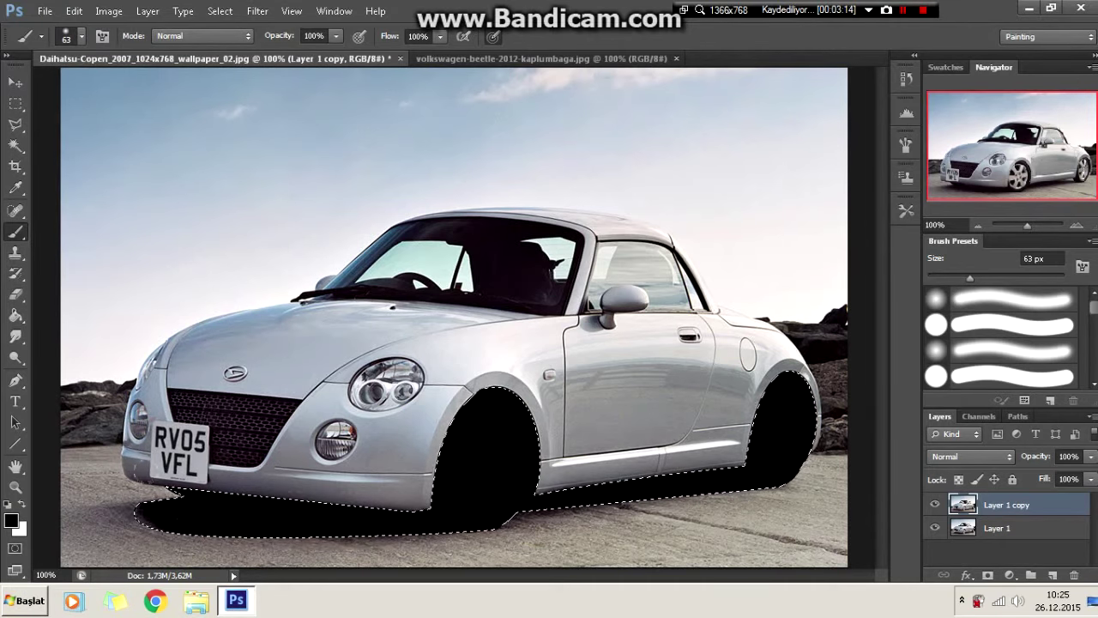
{"action": "key", "text": "ctrl+alt+z"}
{"action": "key", "text": "ctrl+alt+z"}
{"action": "key", "text": "ctrl+alt+z"}
{"action": "left_click", "coordinate": [81, 36]}
{"action": "type", "text": "121"}
{"action": "key", "text": "Return"}
{"action": "left_click_drag", "start_coordinate": [481, 404], "coordinate": [489, 506]}
{"action": "mouse_move", "coordinate": [785, 404]}
{"action": "left_mouse_down"}
{"action": "mouse_move", "coordinate": [729, 481]}
{"action": "mouse_move", "coordinate": [171, 524]}
{"action": "left_mouse_up"}
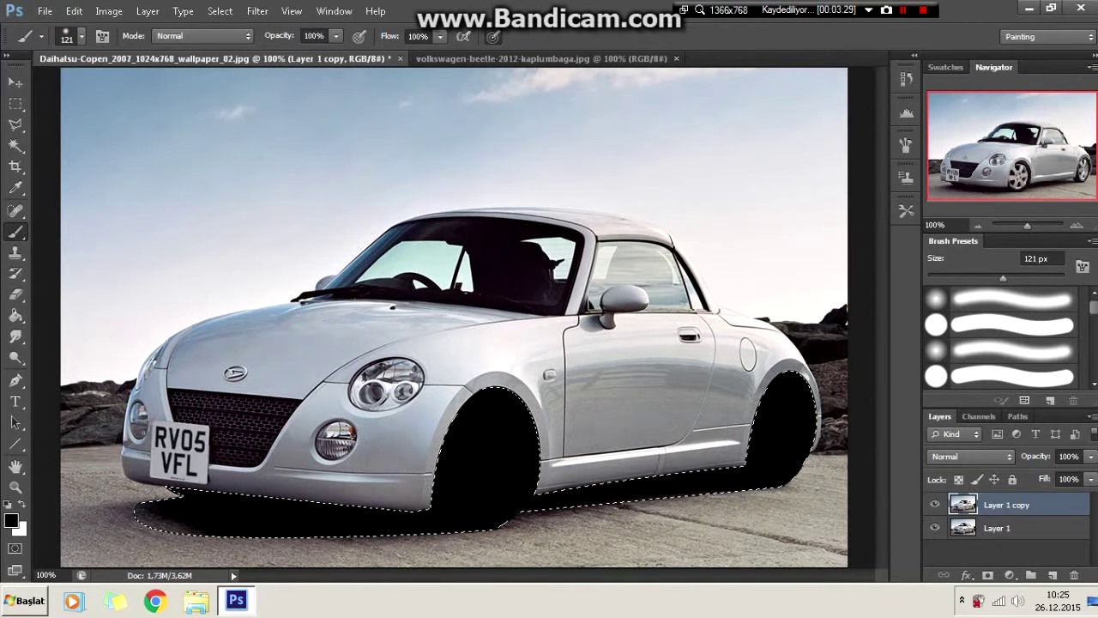
Step: Clear the selection and switch to the Volkswagen Beetle image, zoomed in on its front
{"action": "key", "text": "l"}
{"action": "right_click", "coordinate": [211, 167]}
{"action": "key", "text": "Escape"}
{"action": "key", "text": "ctrl+alt+z"}
{"action": "key", "text": "ctrl+alt+z"}
{"action": "key", "text": "ctrl+alt+z"}
{"action": "key", "text": "ctrl+shift+z"}
{"action": "key", "text": "ctrl+shift+z"}
{"action": "key", "text": "ctrl+shift+z"}
{"action": "key", "text": "m"}
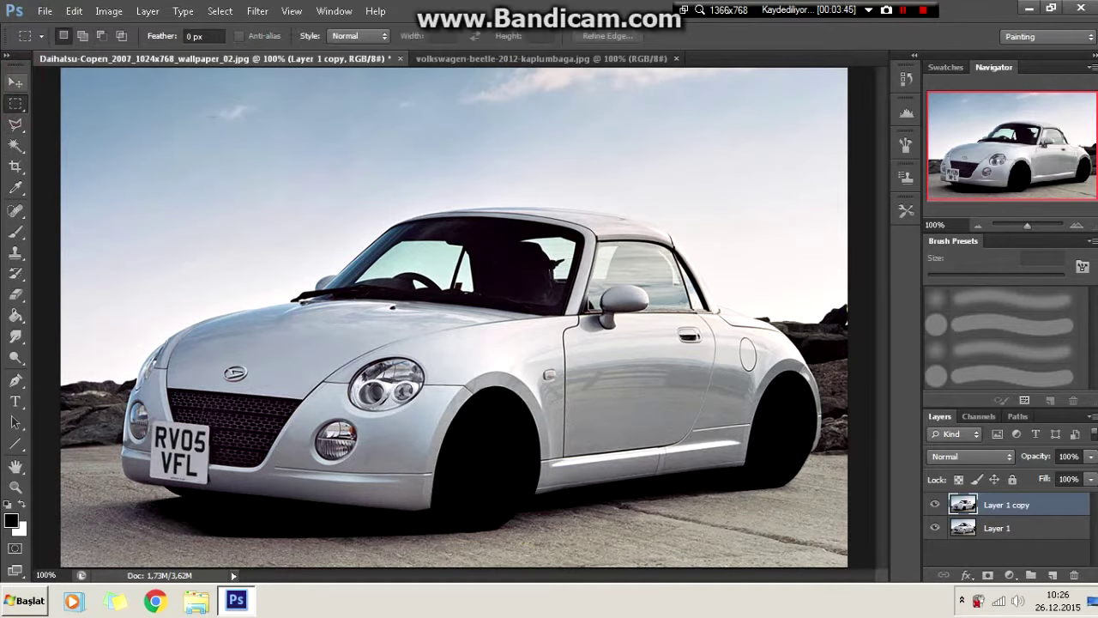
{"action": "left_click", "coordinate": [527, 58]}
{"action": "key", "text": "ctrl+plus"}
{"action": "right_click", "coordinate": [15, 103]}
Step: Select the Beetle's headlight with an ellipse rotated and resized to its tilt
{"action": "left_click", "coordinate": [55, 112]}
{"action": "left_click_drag", "start_coordinate": [446, 194], "coordinate": [586, 285]}
{"action": "right_click", "coordinate": [568, 244]}
{"action": "left_click", "coordinate": [607, 409]}
{"action": "right_click", "coordinate": [562, 216]}
{"action": "key", "text": "Escape"}
{"action": "left_click_drag", "start_coordinate": [586, 285], "coordinate": [642, 306]}
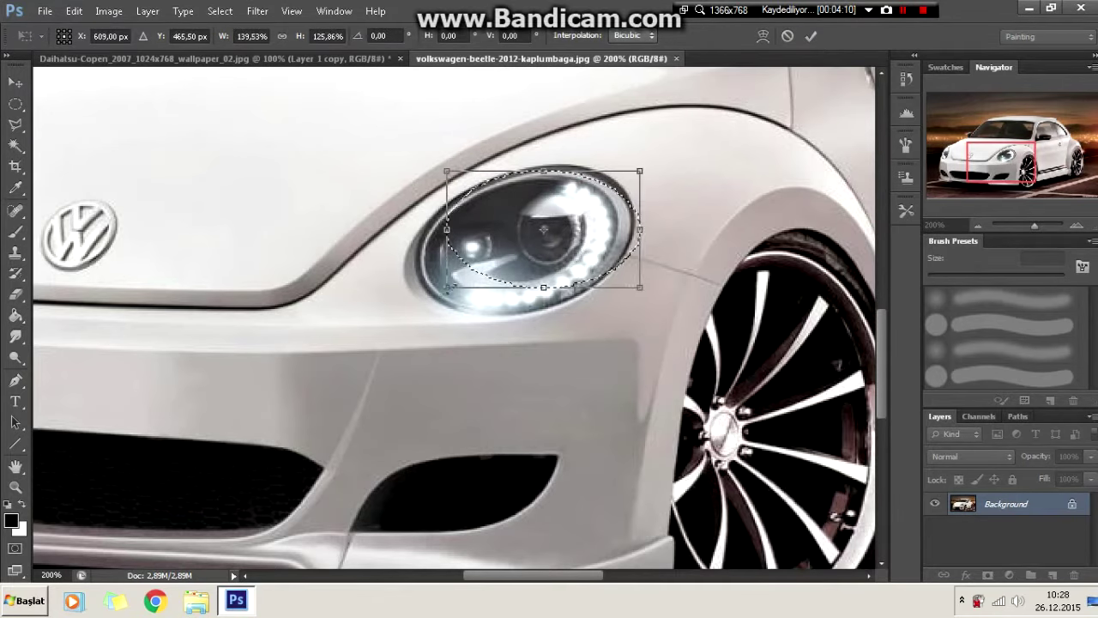
{"action": "left_click_drag", "start_coordinate": [706, 118], "coordinate": [546, 324]}
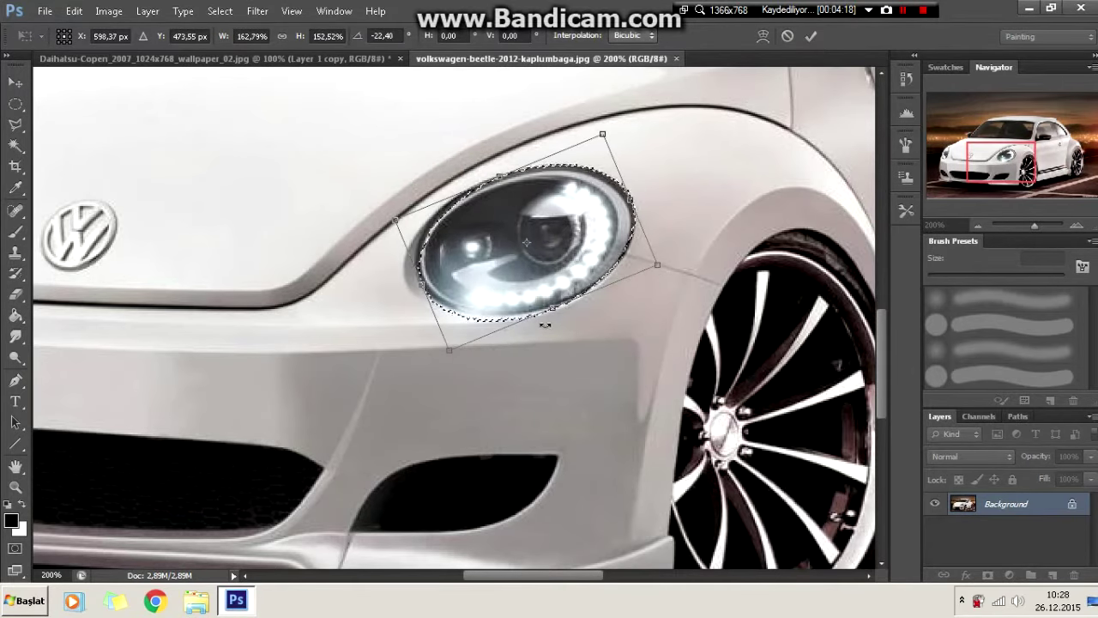
{"action": "left_click_drag", "start_coordinate": [422, 285], "coordinate": [401, 294]}
{"action": "left_click_drag", "start_coordinate": [603, 134], "coordinate": [603, 131]}
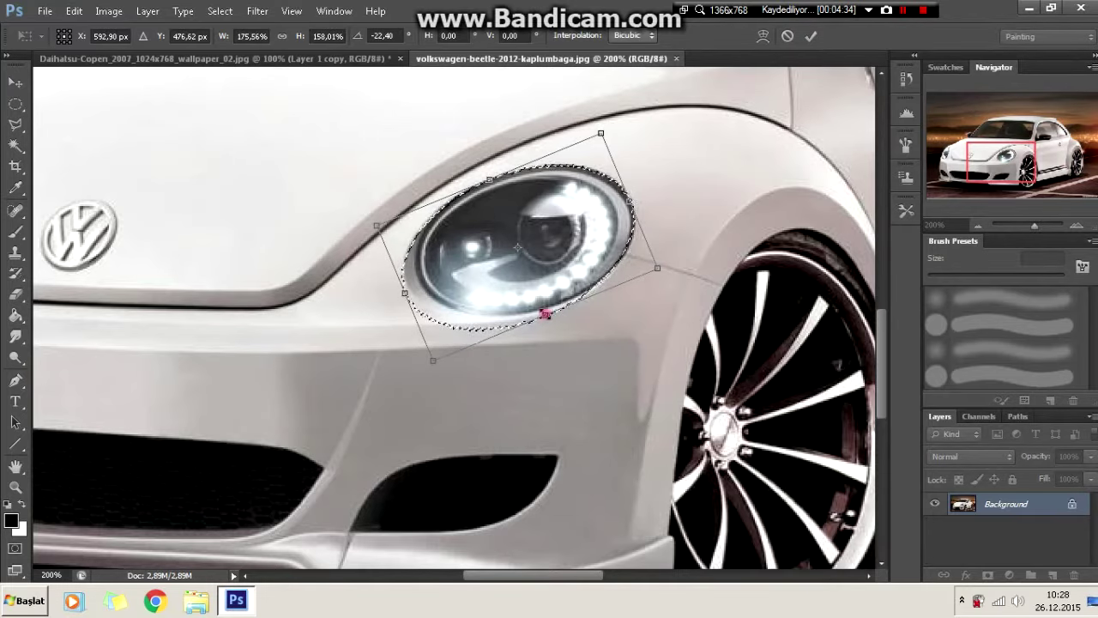
{"action": "key", "text": "Return"}
Step: Copy the Beetle headlight and paste it into the Copen image as a new layer
{"action": "key", "text": "ctrl+c"}
{"action": "key", "text": "ctrl+Tab"}
{"action": "key", "text": "ctrl+v"}
{"action": "key", "text": "ctrl+t"}
{"action": "key", "text": "ctrl+plus"}
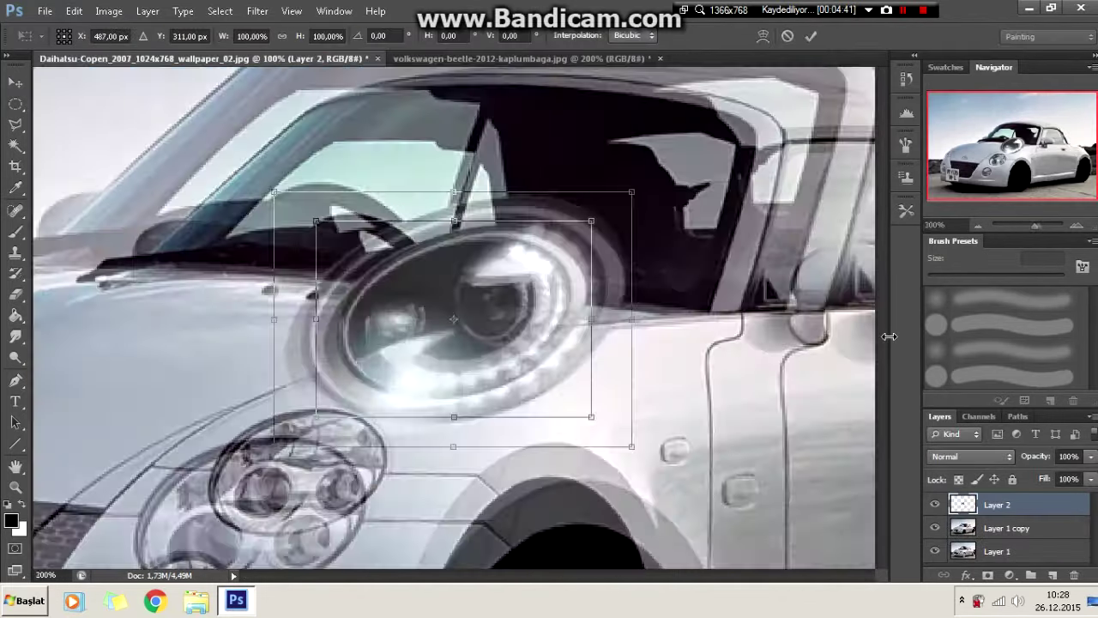
Step: Scale the pasted Beetle headlight down to fit over the Copen's headlight
{"action": "key", "text": "ctrl+plus"}
{"action": "mouse_move", "coordinate": [515, 576]}
{"action": "left_mouse_down"}
{"action": "mouse_move", "coordinate": [541, 581]}
{"action": "mouse_move", "coordinate": [519, 581]}
{"action": "left_mouse_up"}
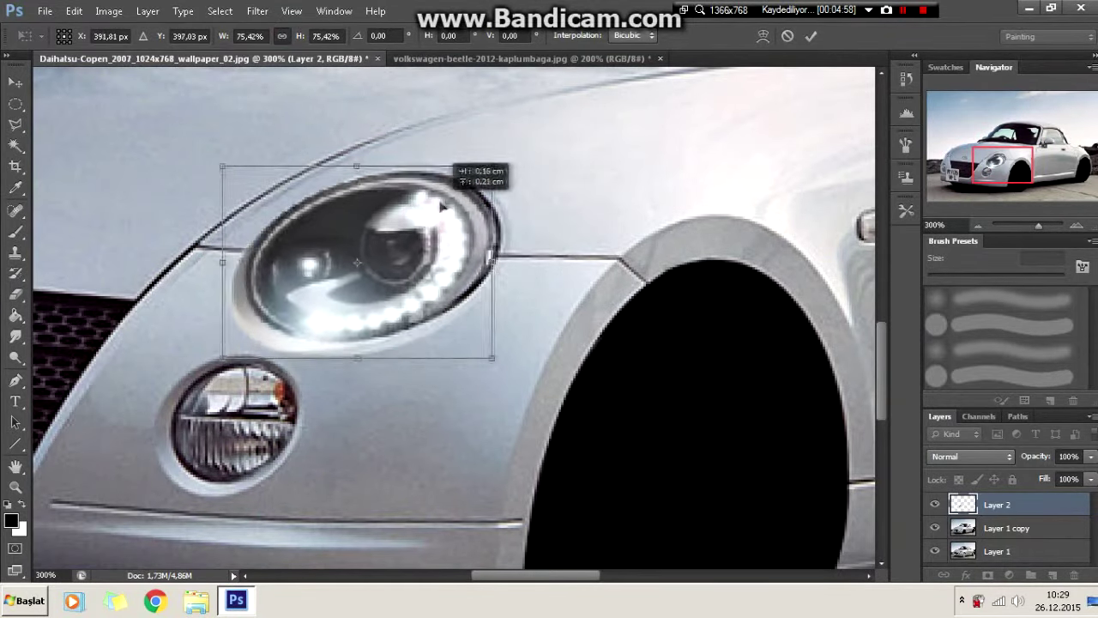
{"action": "left_click_drag", "start_coordinate": [566, 123], "coordinate": [451, 199]}
{"action": "key", "text": "Return"}
{"action": "key", "text": "m"}
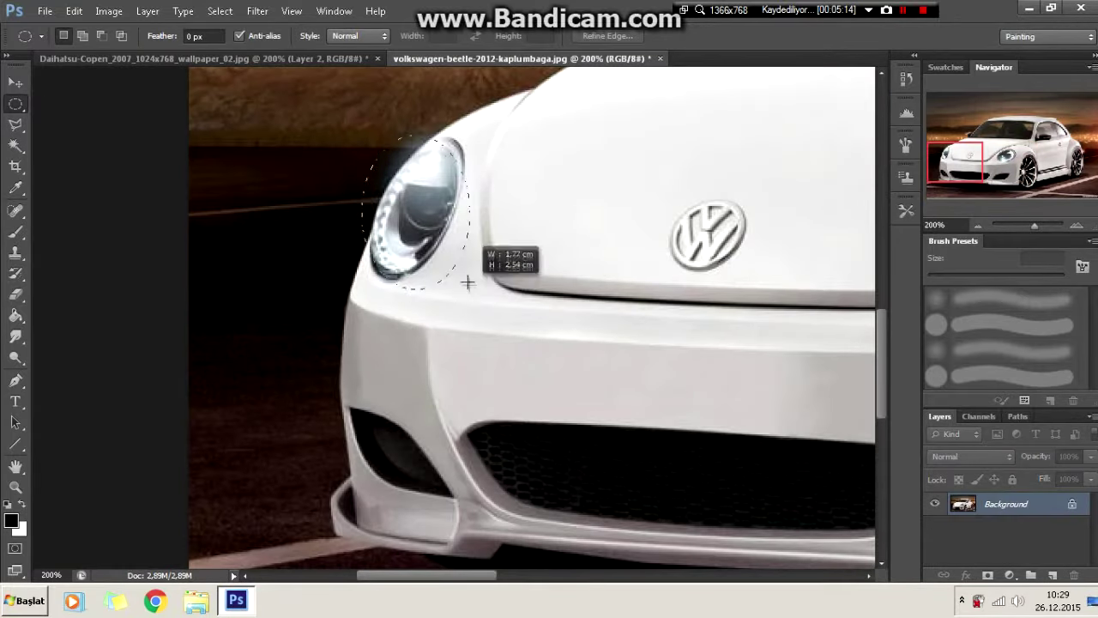
Step: Skew and scale the second Beetle headlight over the Copen's far-side lamp
{"action": "left_click_drag", "start_coordinate": [341, 256], "coordinate": [380, 277]}
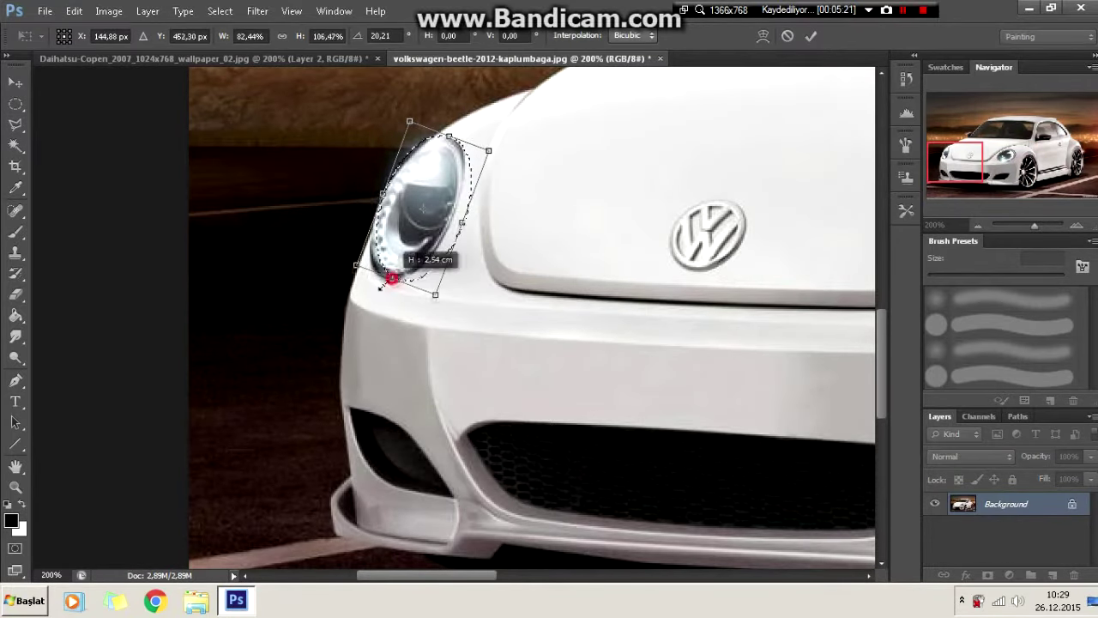
{"action": "left_click_drag", "start_coordinate": [461, 226], "coordinate": [449, 225]}
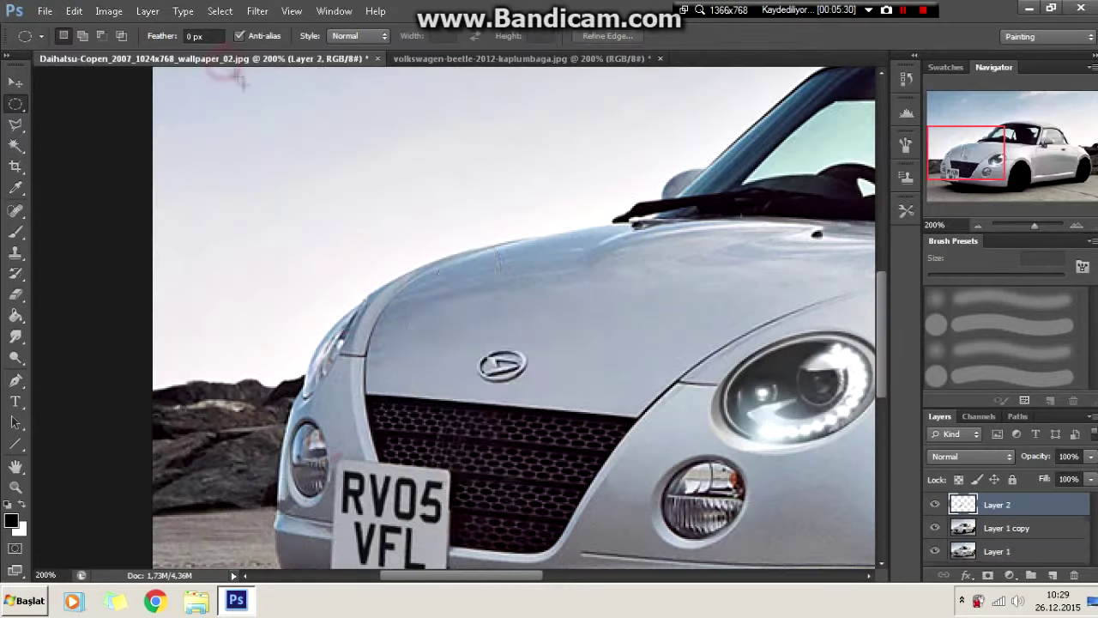
{"action": "left_click_drag", "start_coordinate": [368, 352], "coordinate": [355, 342]}
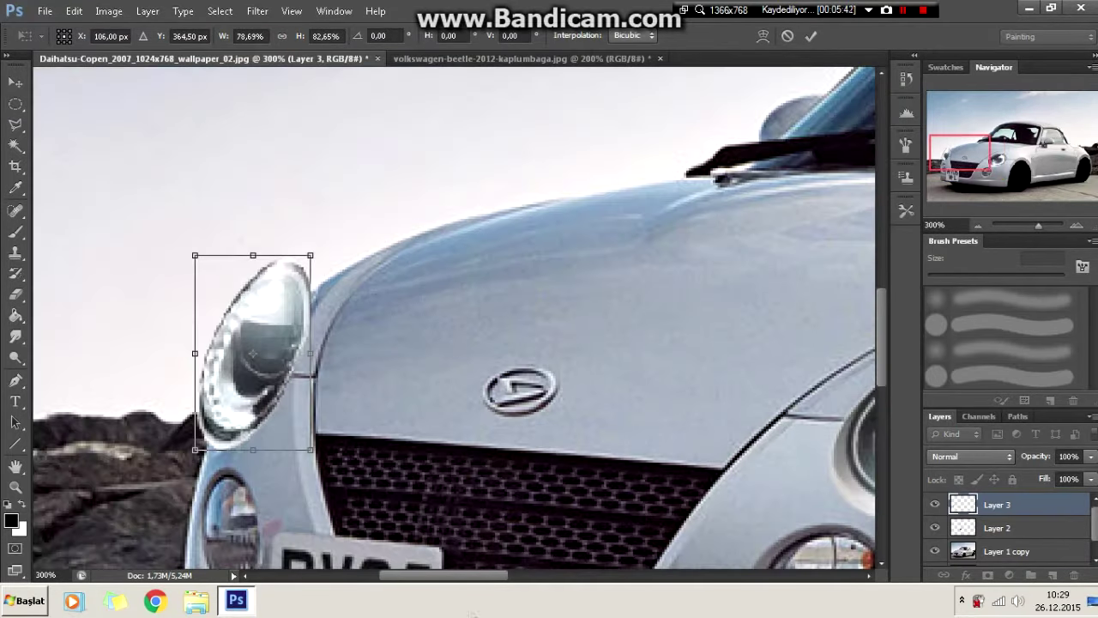
{"action": "key", "text": "ctrl+plus"}
{"action": "mouse_move", "coordinate": [467, 244]}
{"action": "left_mouse_down"}
{"action": "mouse_move", "coordinate": [481, 256]}
{"action": "mouse_move", "coordinate": [460, 290]}
{"action": "left_mouse_up"}
{"action": "right_click", "coordinate": [478, 311]}
{"action": "key", "text": "Escape"}
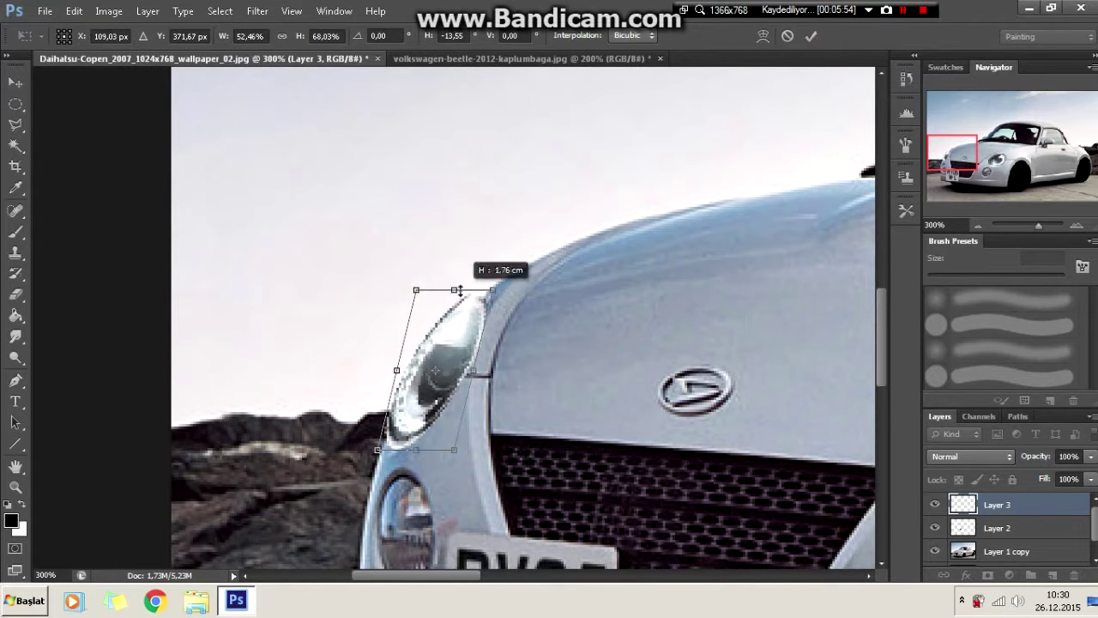
{"action": "left_click", "coordinate": [810, 36]}
{"action": "key", "text": "m"}
Step: Erase stray headlight edges and zoom the view to 100%
{"action": "key", "text": "ctrl+minus"}
{"action": "key", "text": "ctrl+plus"}
{"action": "key", "text": "ctrl+plus"}
{"action": "key", "text": "e"}
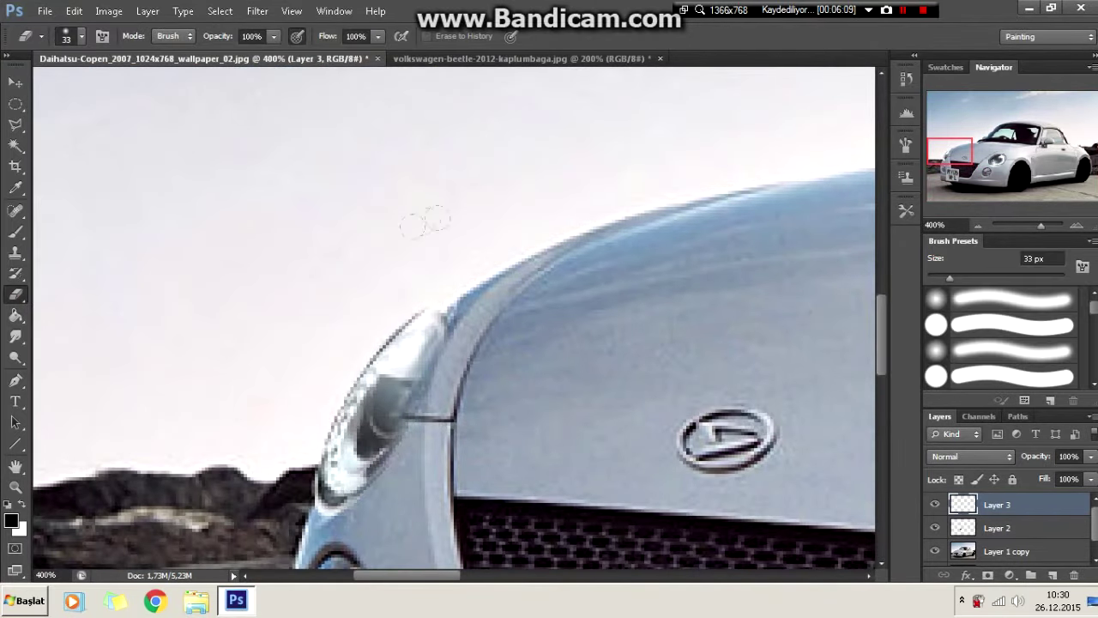
{"action": "key", "text": "ctrl+minus"}
{"action": "key", "text": "ctrl+minus"}
{"action": "key", "text": "ctrl+minus"}
{"action": "key", "text": "ctrl+plus"}
{"action": "key", "text": "ctrl+plus"}
{"action": "key", "text": "ctrl+plus"}
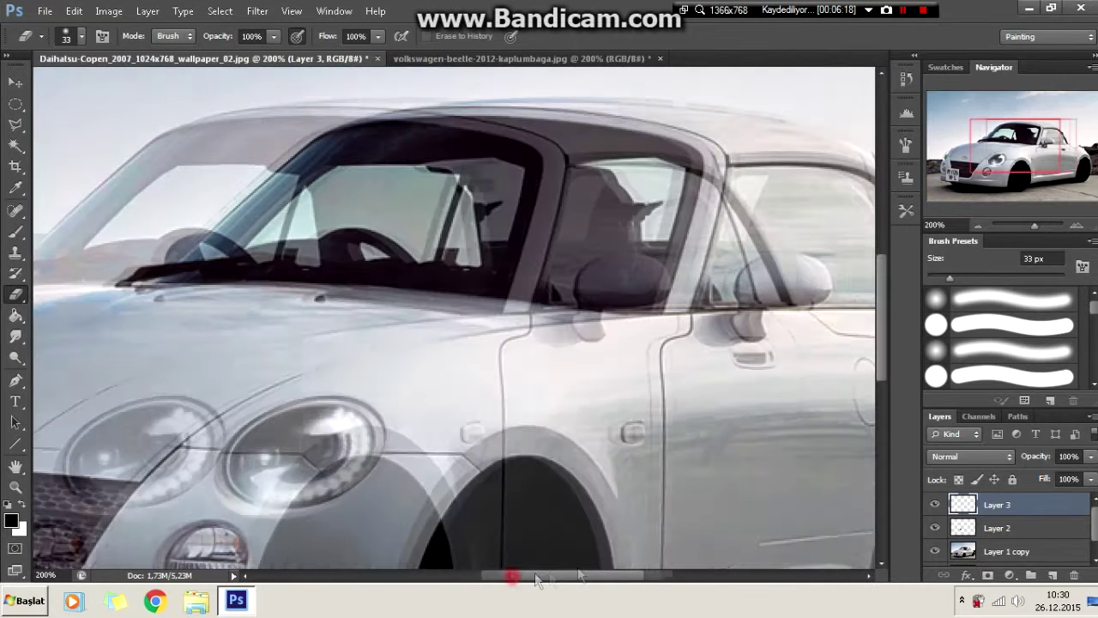
{"action": "key", "text": "ctrl+1"}
Step: Ellipse-select the Beetle's front wheel and paste it into the Copen as a new layer
{"action": "key", "text": "l"}
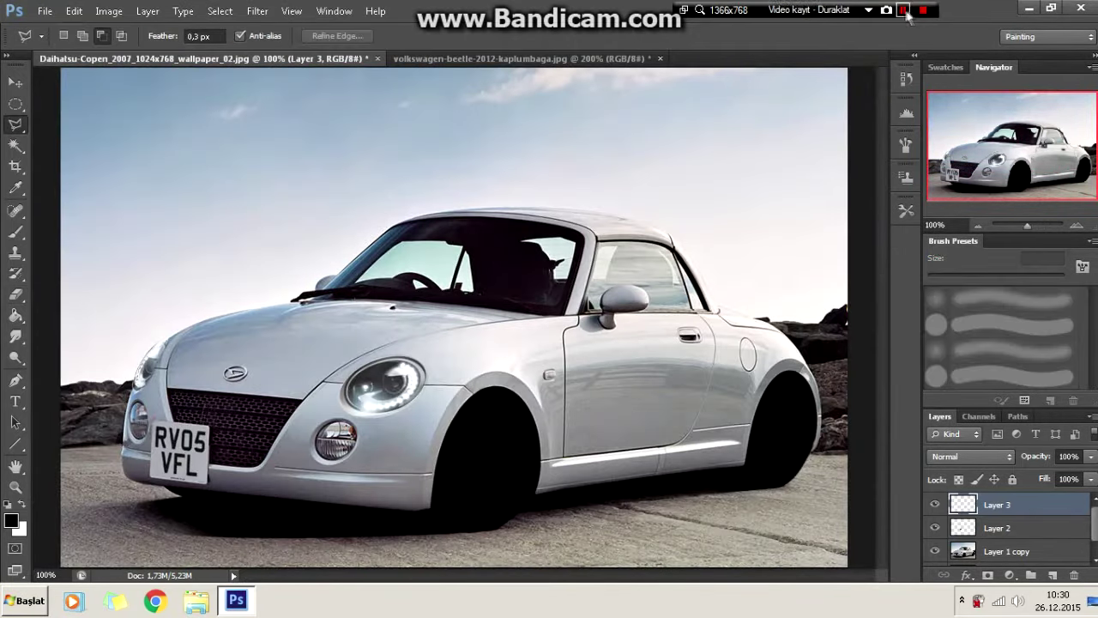
{"action": "left_click", "coordinate": [514, 59]}
{"action": "key", "text": "ctrl+plus"}
{"action": "key", "text": "m"}
{"action": "left_click_drag", "start_coordinate": [193, 112], "coordinate": [496, 525]}
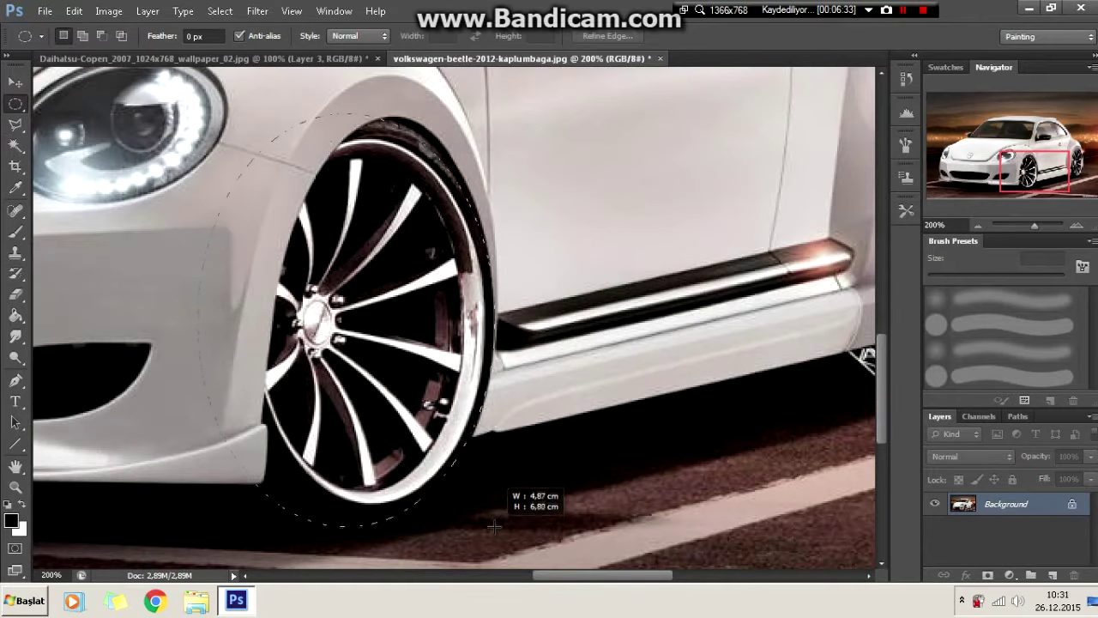
{"action": "right_click", "coordinate": [433, 523]}
{"action": "left_click", "coordinate": [467, 478]}
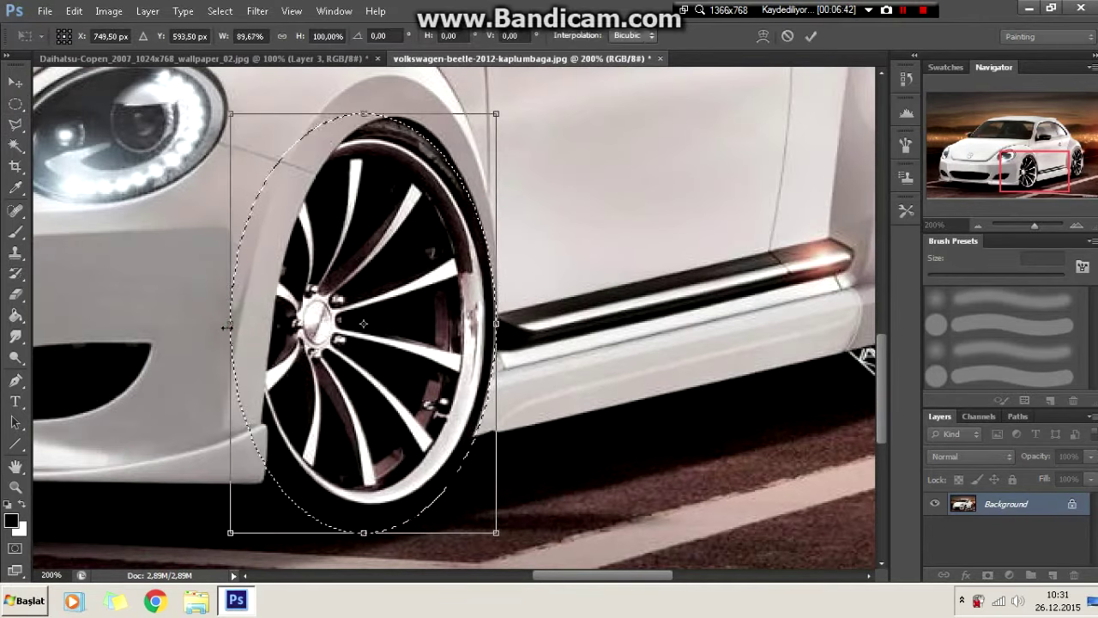
{"action": "left_click", "coordinate": [811, 36]}
{"action": "key", "text": "ctrl+c"}
{"action": "key", "text": "ctrl+Tab"}
{"action": "key", "text": "ctrl+v"}
Step: Move and squash the pasted wheel to fit the Copen's front wheel arch
{"action": "key", "text": "ctrl+t"}
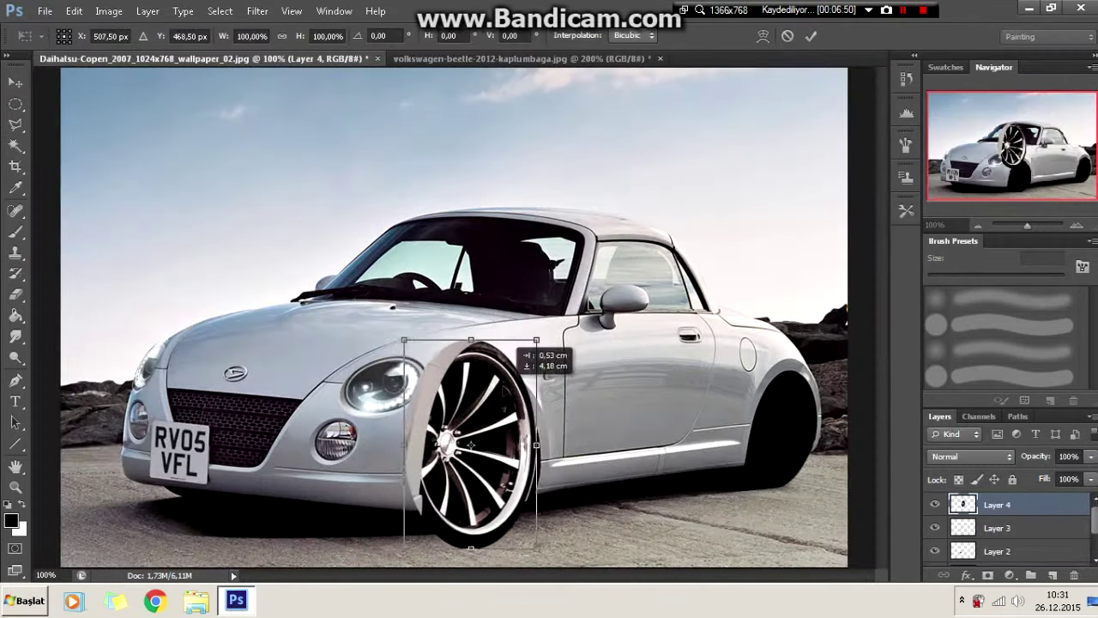
{"action": "key", "text": "ctrl+plus"}
{"action": "left_click_drag", "start_coordinate": [502, 249], "coordinate": [502, 195]}
{"action": "left_click_drag", "start_coordinate": [549, 257], "coordinate": [590, 285]}
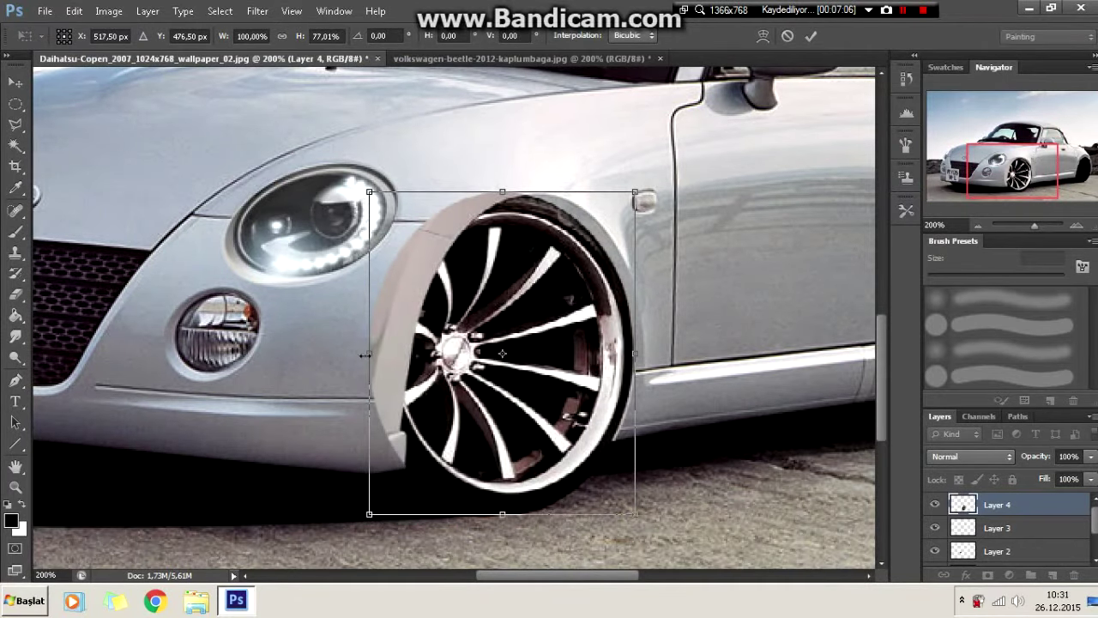
{"action": "left_click_drag", "start_coordinate": [502, 192], "coordinate": [507, 218]}
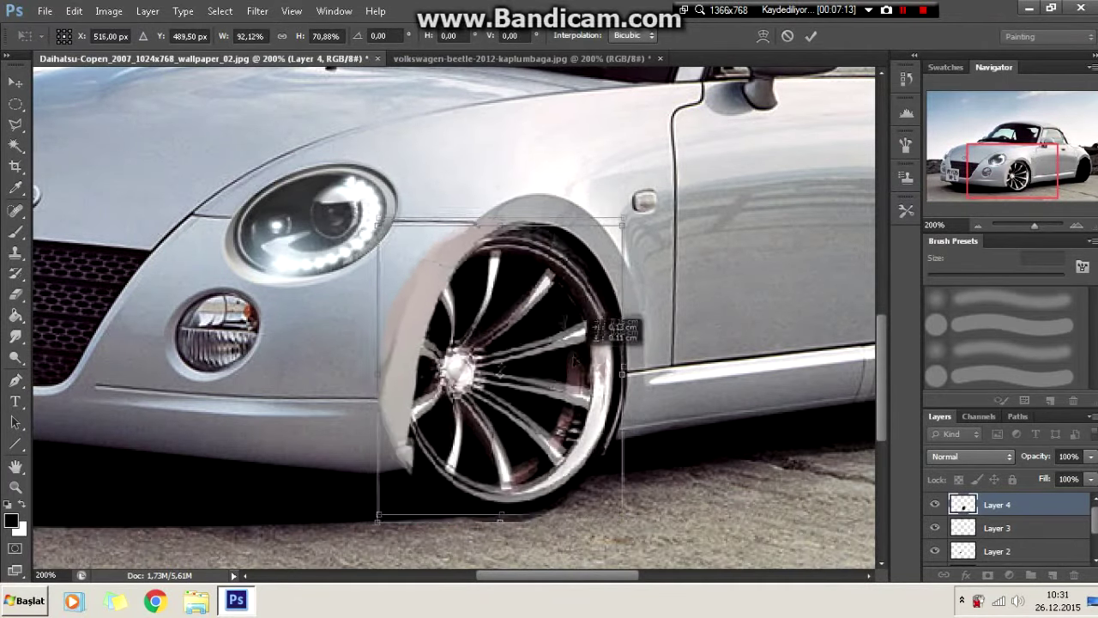
{"action": "left_click_drag", "start_coordinate": [637, 367], "coordinate": [626, 363]}
{"action": "left_click_drag", "start_coordinate": [531, 273], "coordinate": [532, 268]}
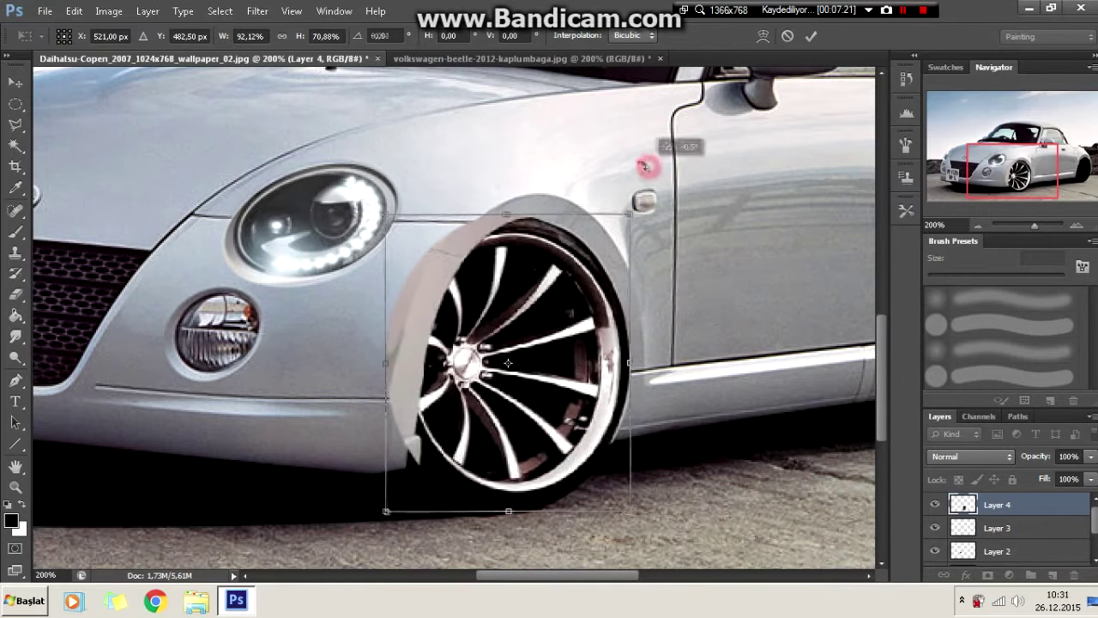
{"action": "left_click", "coordinate": [811, 36]}
Step: Lasso the fender edge where the wheel overlaps it, ready for erasing
{"action": "left_click", "coordinate": [15, 125]}
{"action": "left_click", "coordinate": [935, 505]}
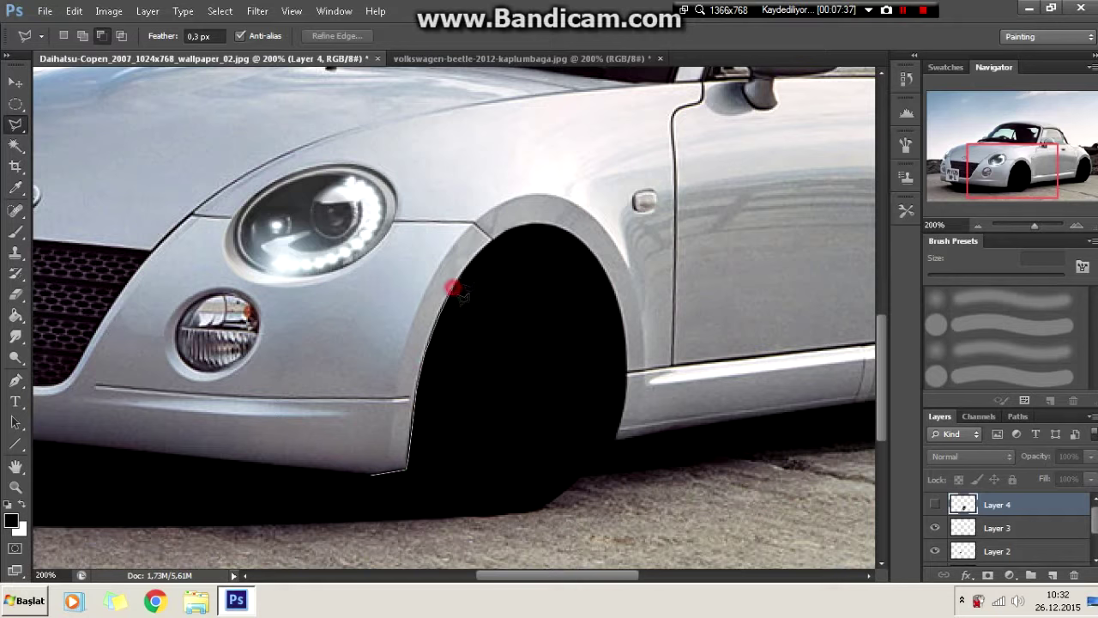
{"action": "double_click", "coordinate": [266, 107]}
{"action": "left_click", "coordinate": [935, 505]}
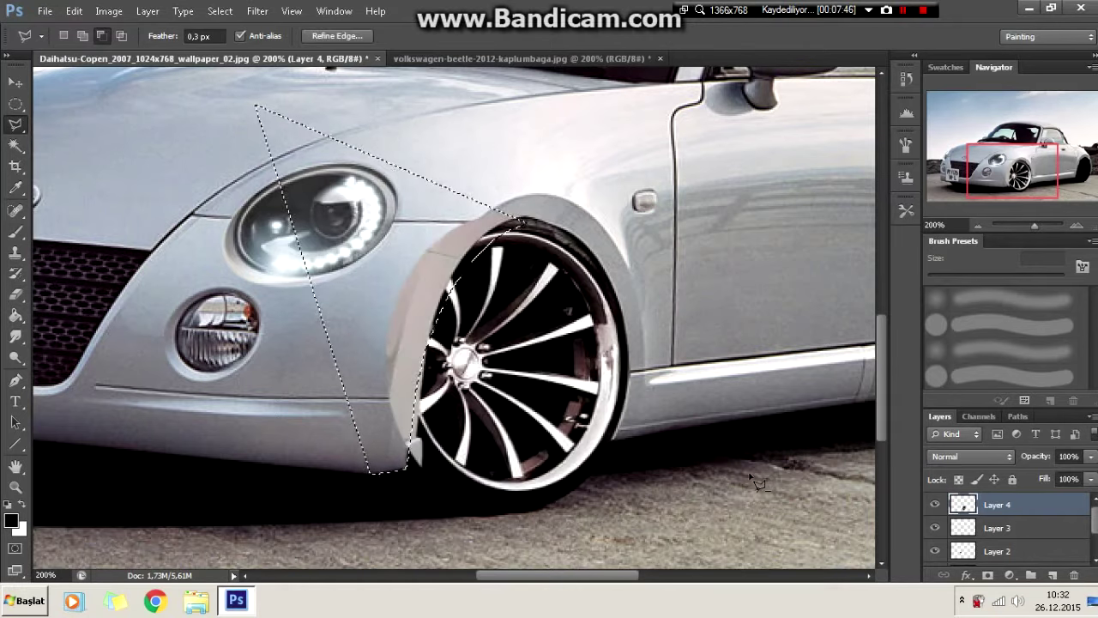
{"action": "left_click", "coordinate": [15, 294]}
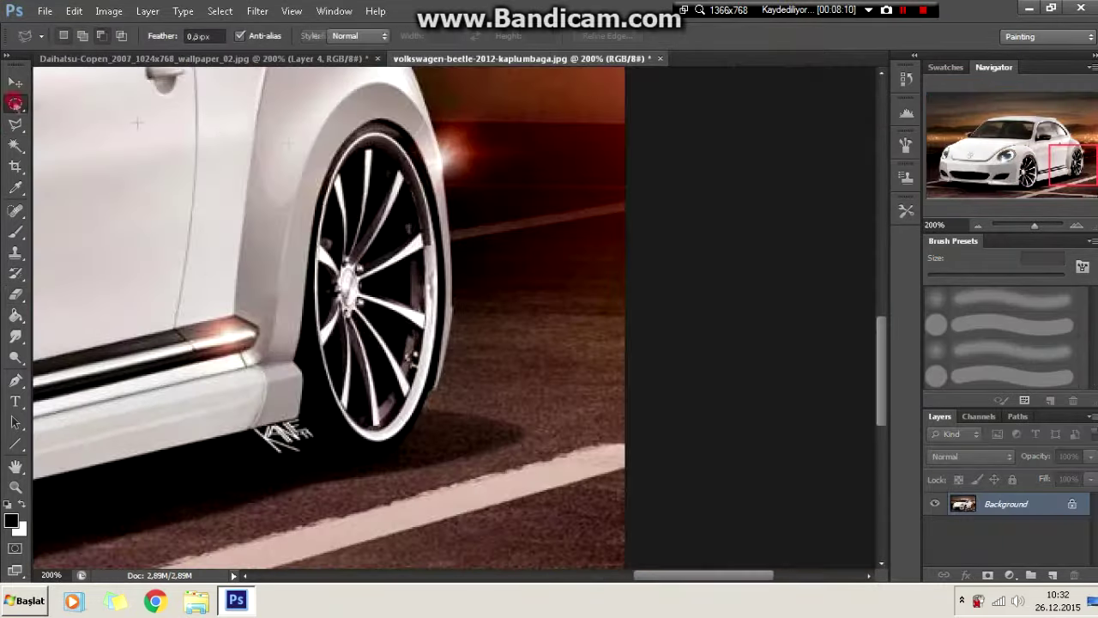
Step: Move, shrink and flatten the pasted Beetle wheel into the rear arch, then deselect
{"action": "right_click", "coordinate": [438, 328]}
{"action": "left_click", "coordinate": [467, 493]}
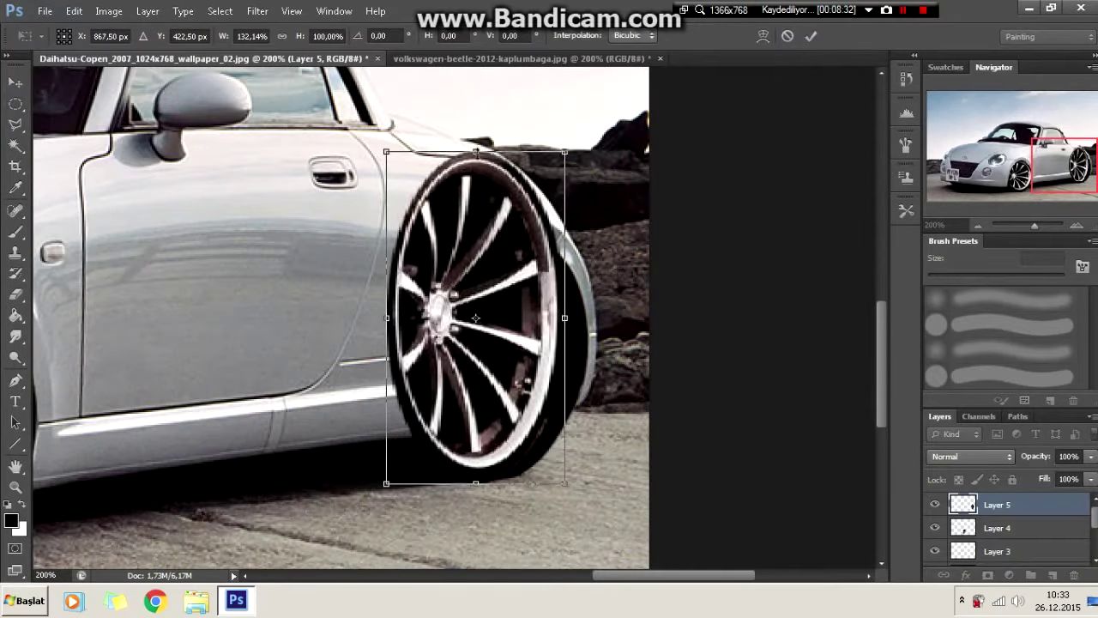
{"action": "left_click_drag", "start_coordinate": [453, 318], "coordinate": [518, 386]}
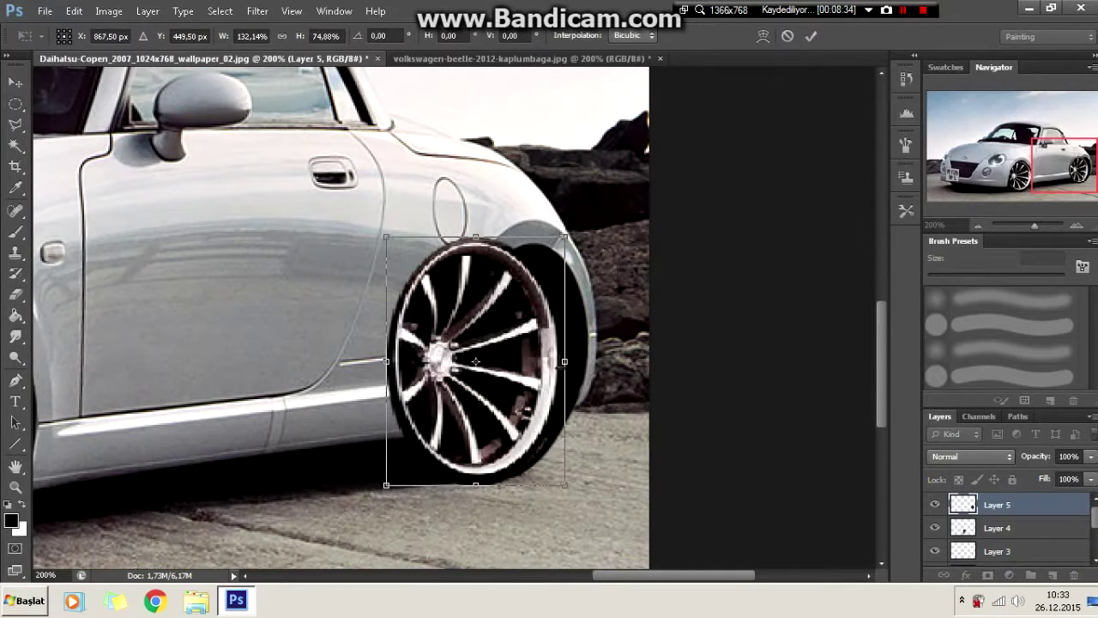
{"action": "left_click_drag", "start_coordinate": [521, 279], "coordinate": [598, 245]}
{"action": "left_click_drag", "start_coordinate": [518, 276], "coordinate": [524, 251]}
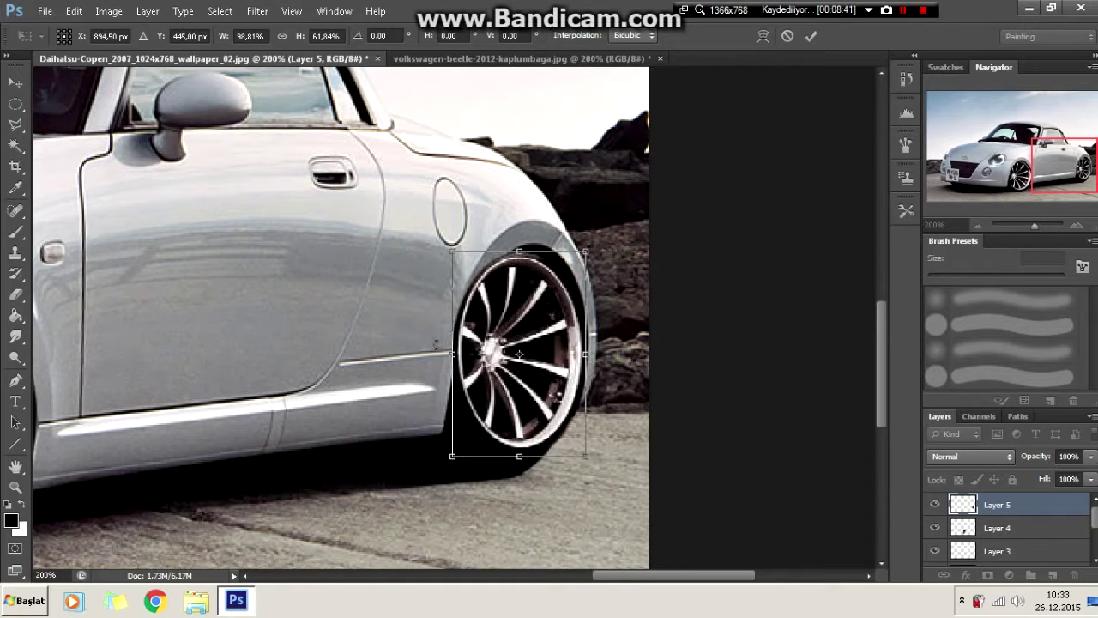
{"action": "left_click_drag", "start_coordinate": [518, 495], "coordinate": [519, 483]}
{"action": "key", "text": "Return"}
{"action": "key", "text": "l"}
{"action": "key", "text": "ctrl+d"}
{"action": "key", "text": "ctrl+minus"}
{"action": "key", "text": "ctrl+minus"}
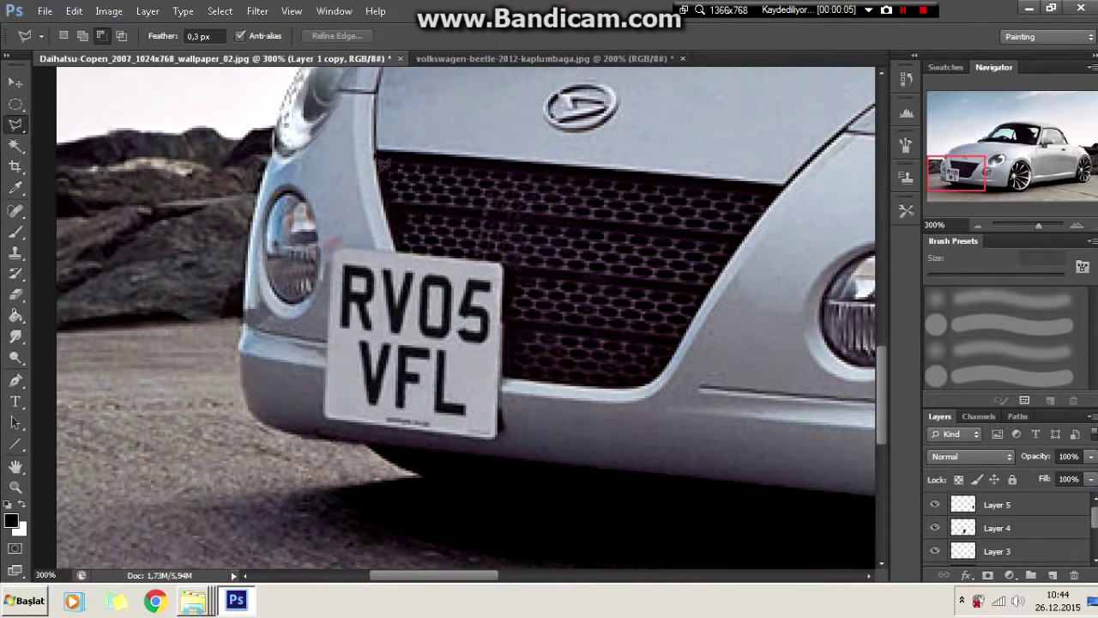
{"action": "key", "text": "p"}
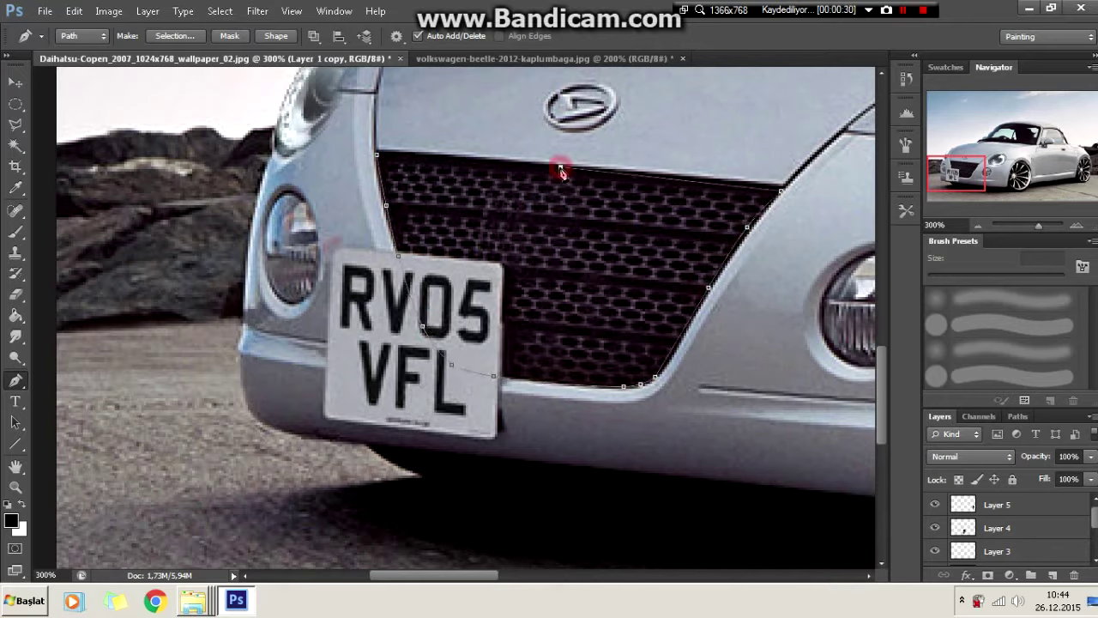
Step: Turn the traced grille outline into a selection and fill it solid black
{"action": "left_click", "coordinate": [175, 36]}
{"action": "left_click", "coordinate": [635, 171]}
{"action": "key", "text": "alt+BackSpace"}
{"action": "key", "text": "b"}
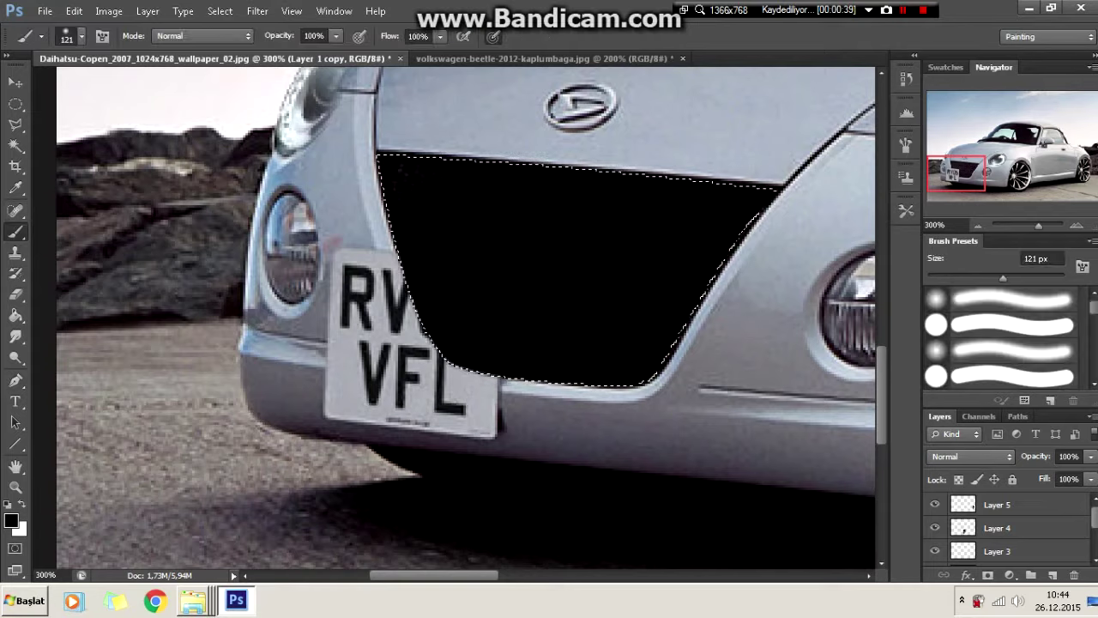
{"action": "key", "text": "l"}
{"action": "key", "text": "ctrl+d"}
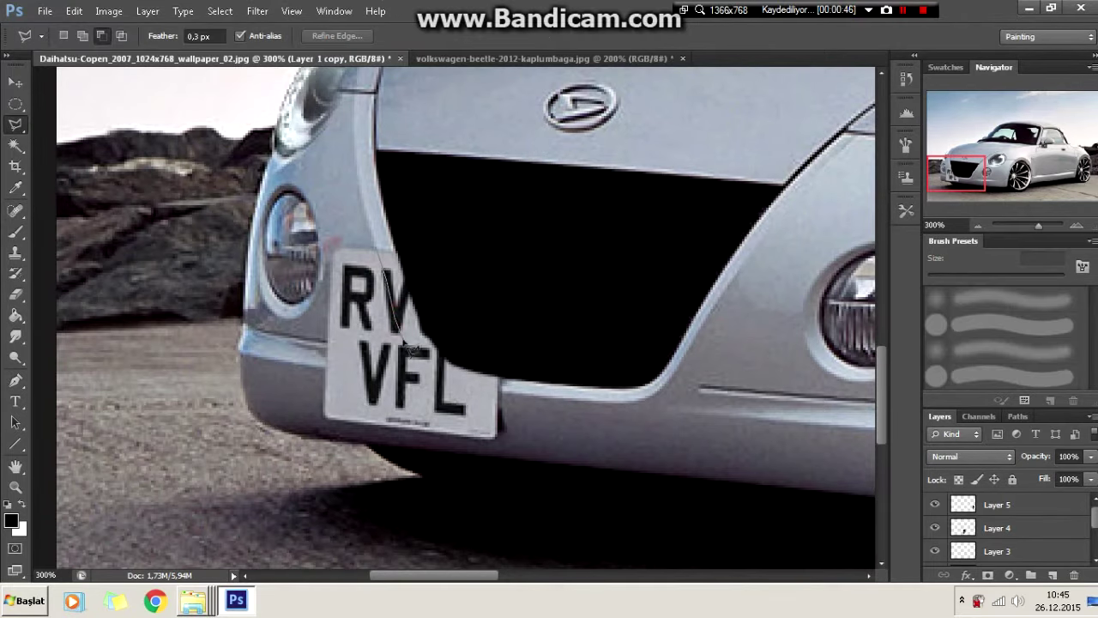
{"action": "key", "text": "Escape"}
{"action": "key", "text": "p"}
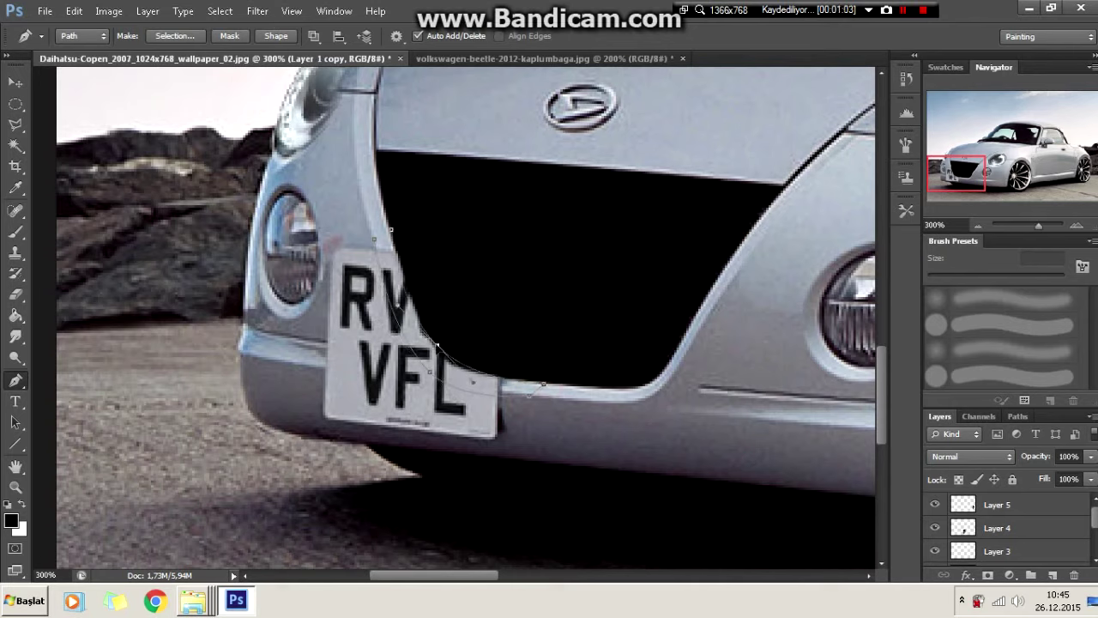
{"action": "right_click", "coordinate": [436, 351]}
Step: Paint and smudge the first selected plate area with the bumper's grey, then deselect
{"action": "left_click", "coordinate": [490, 301]}
{"action": "key", "text": "b"}
{"action": "left_click", "coordinate": [514, 404], "text": "alt"}
{"action": "key", "text": "r"}
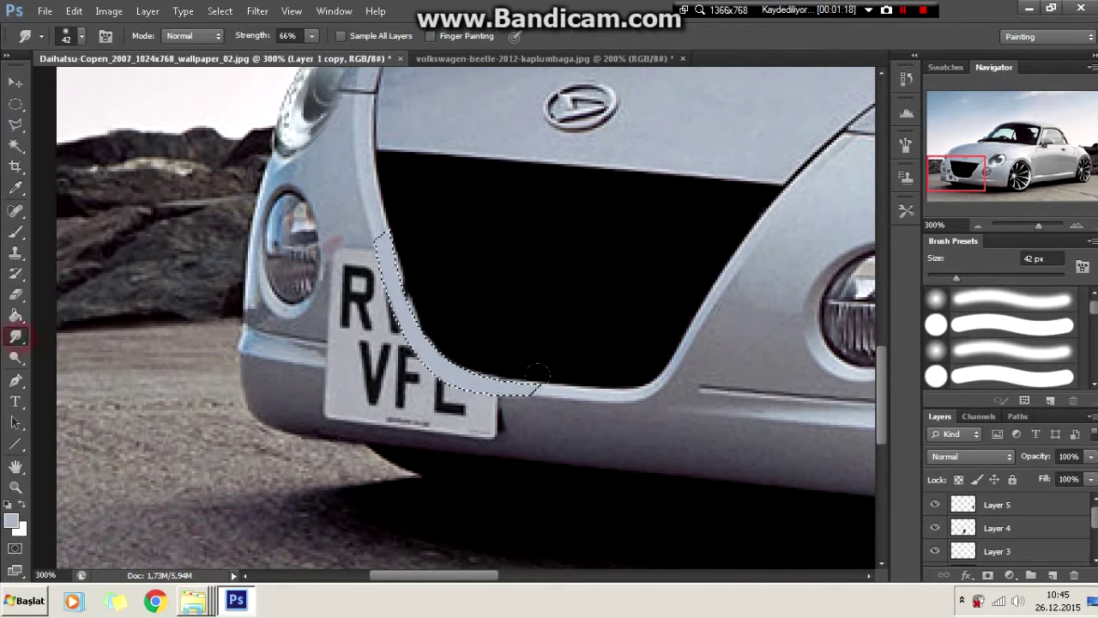
{"action": "key", "text": "i"}
{"action": "key", "text": "b"}
{"action": "right_click", "coordinate": [247, 197]}
{"action": "left_click", "coordinate": [266, 201]}
Step: Outline the next plate area as a path, make it a selection and smudge it away
{"action": "key", "text": "p"}
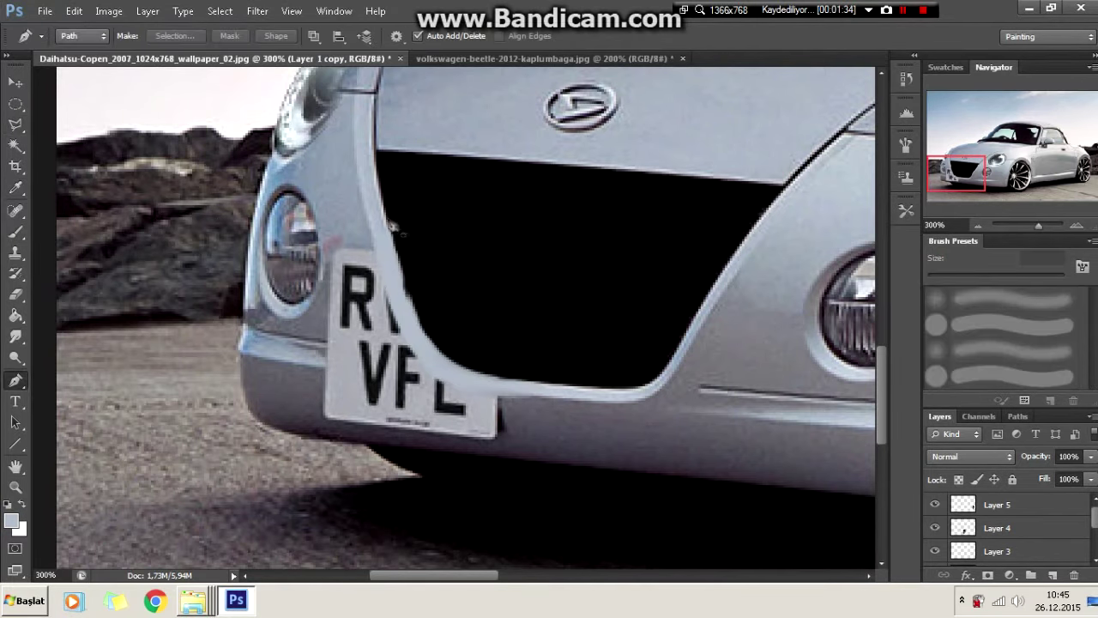
{"action": "right_click", "coordinate": [388, 214]}
{"action": "key", "text": "Return"}
{"action": "key", "text": "l"}
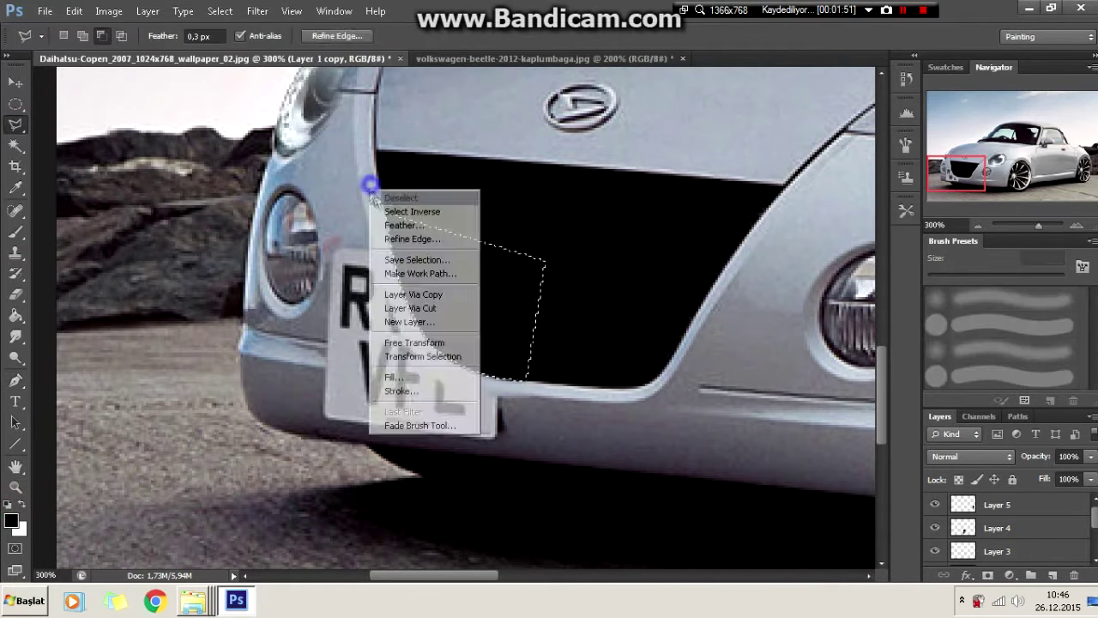
{"action": "key", "text": "p"}
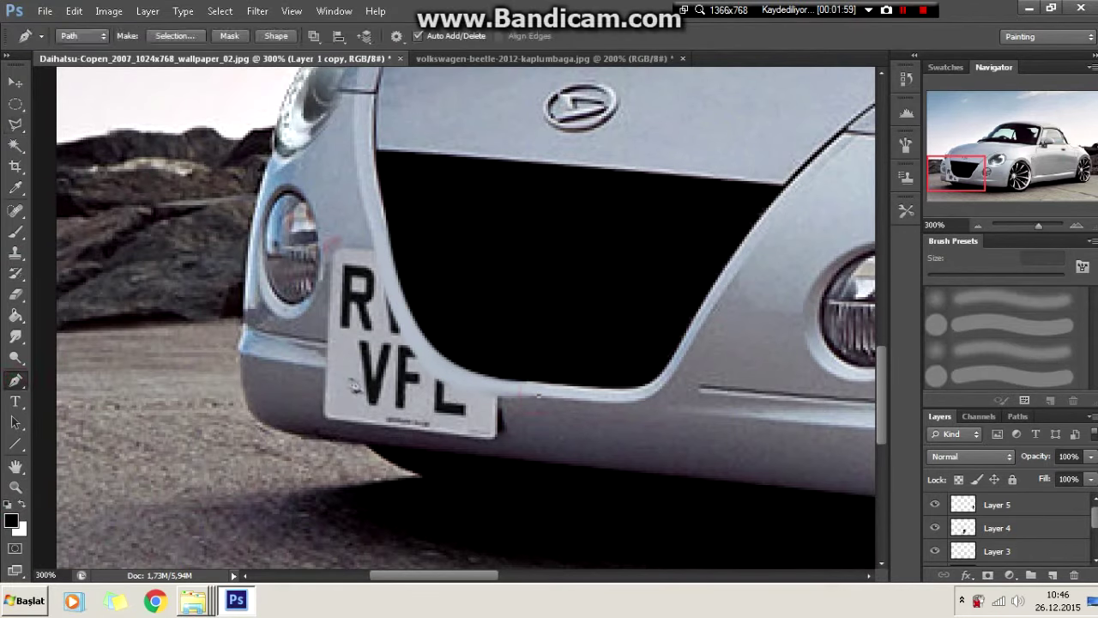
{"action": "left_click", "coordinate": [566, 438]}
{"action": "left_click", "coordinate": [538, 395]}
{"action": "right_click", "coordinate": [548, 402]}
{"action": "left_click", "coordinate": [600, 128]}
{"action": "key", "text": "Return"}
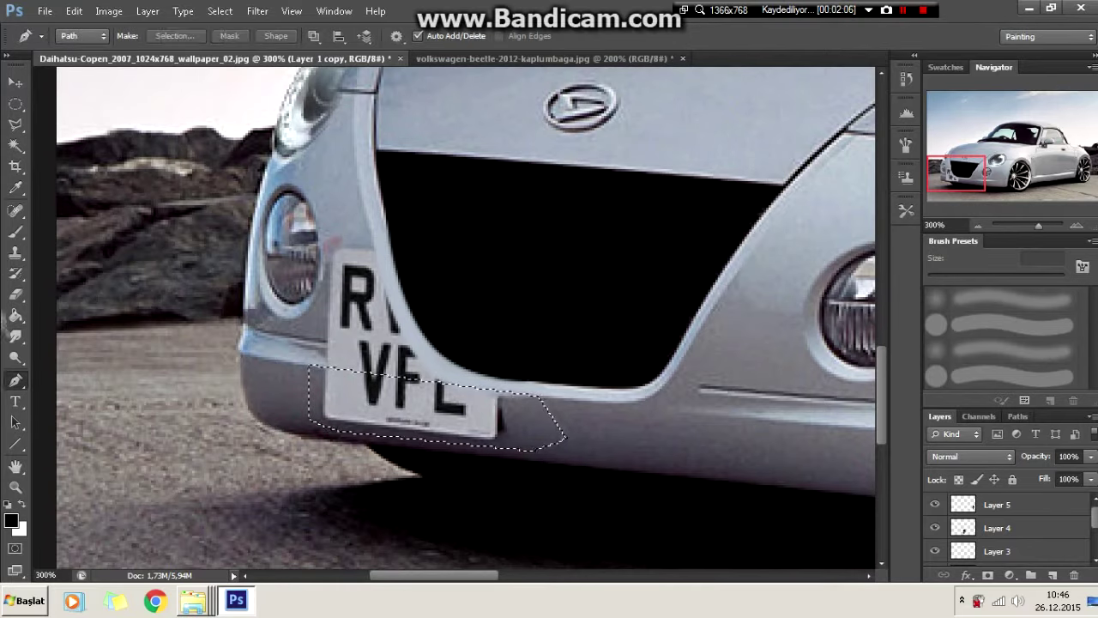
{"action": "key", "text": "r"}
{"action": "key", "text": "ctrl+d"}
Step: Polygon-select the lower plate area and smudge it into the bumper
{"action": "key", "text": "l"}
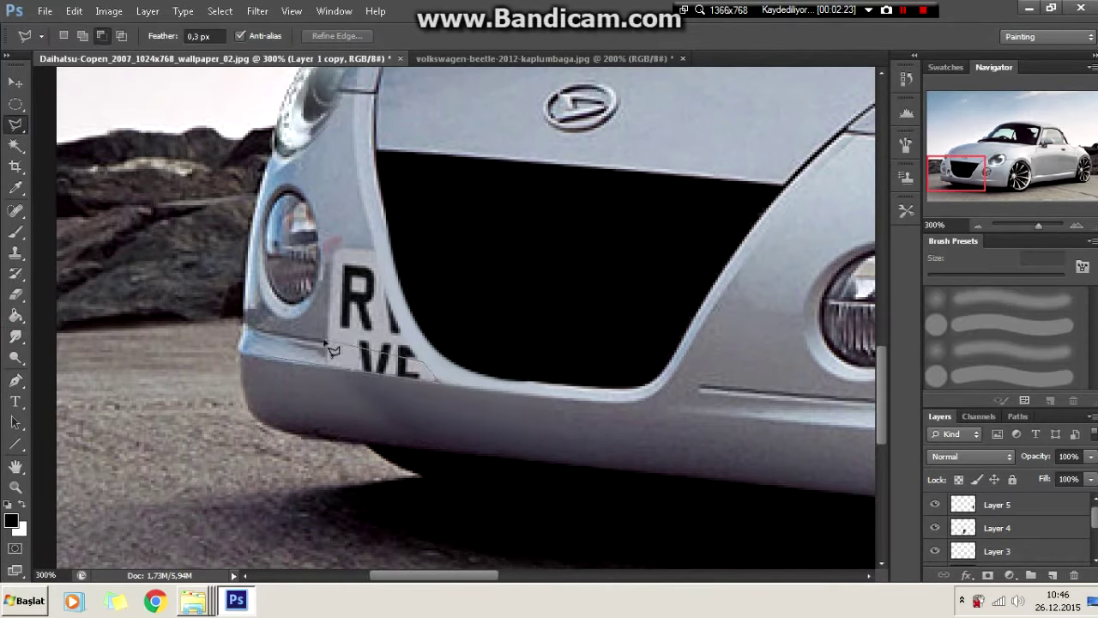
{"action": "left_click", "coordinate": [249, 340]}
{"action": "key", "text": "r"}
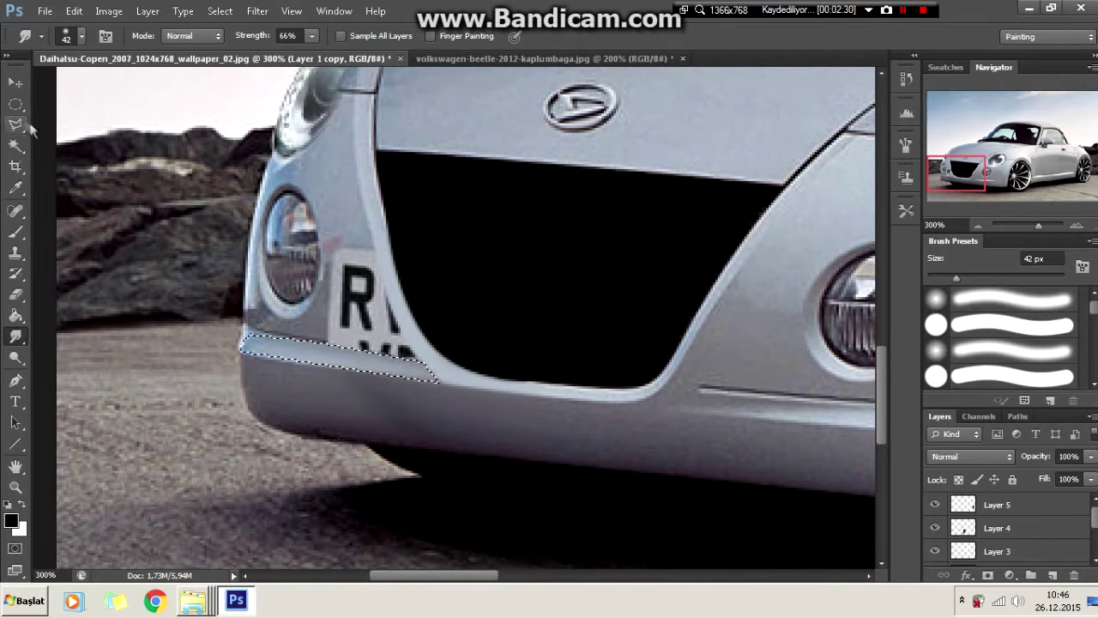
{"action": "key", "text": "l"}
{"action": "key", "text": "ctrl+d"}
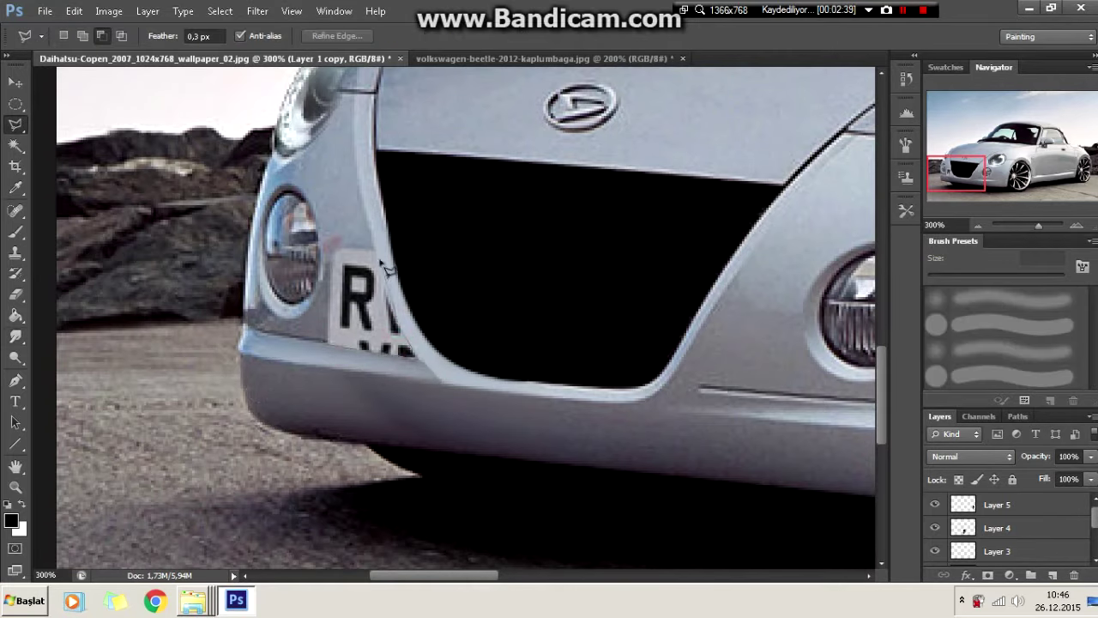
Step: Lasso the remaining plate area and smudge it into the surrounding bumper
{"action": "left_click", "coordinate": [354, 228]}
{"action": "left_click", "coordinate": [416, 356]}
{"action": "left_click", "coordinate": [321, 343]}
{"action": "left_click", "coordinate": [311, 331]}
{"action": "left_click", "coordinate": [330, 248]}
{"action": "key", "text": "r"}
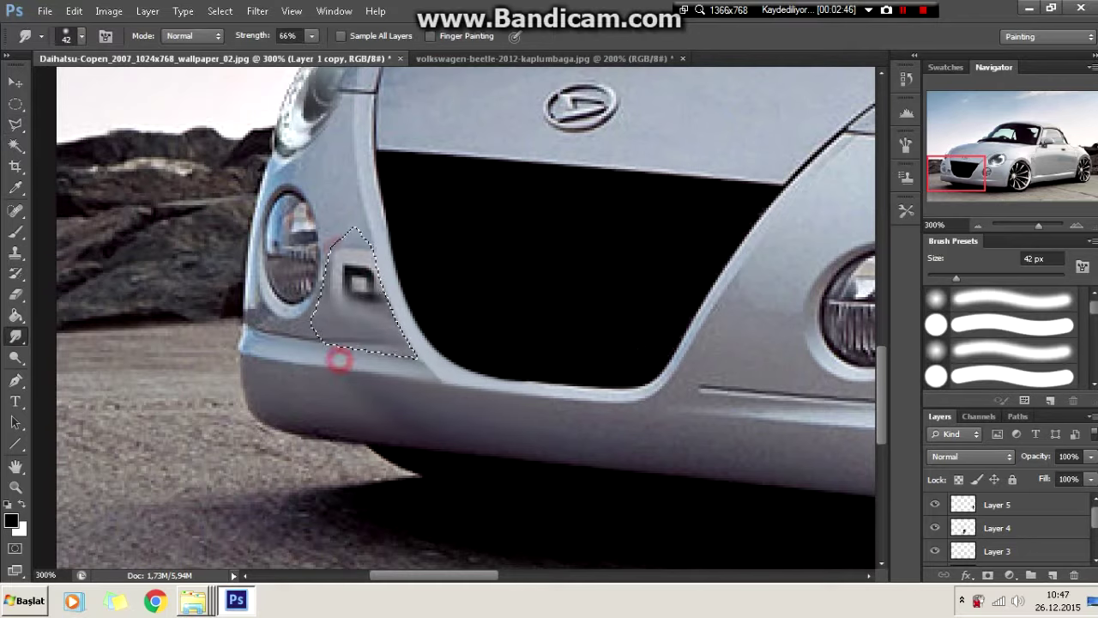
{"action": "key", "text": "l"}
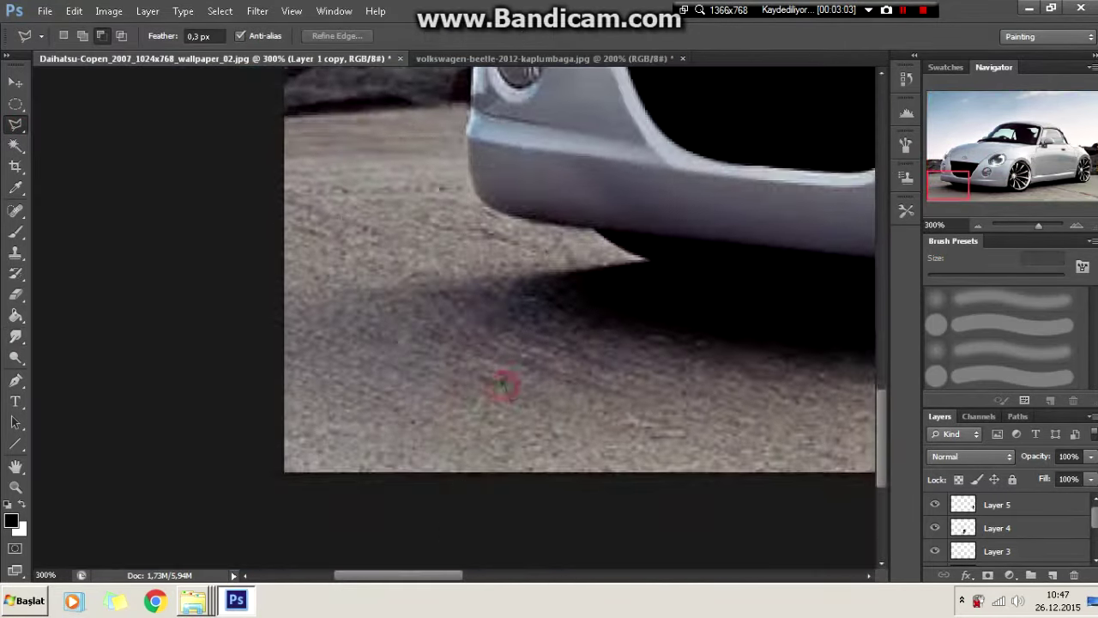
Step: Zoom in on the front bumper and blur the grille opening's edges with a 7 px brush
{"action": "key", "text": "u"}
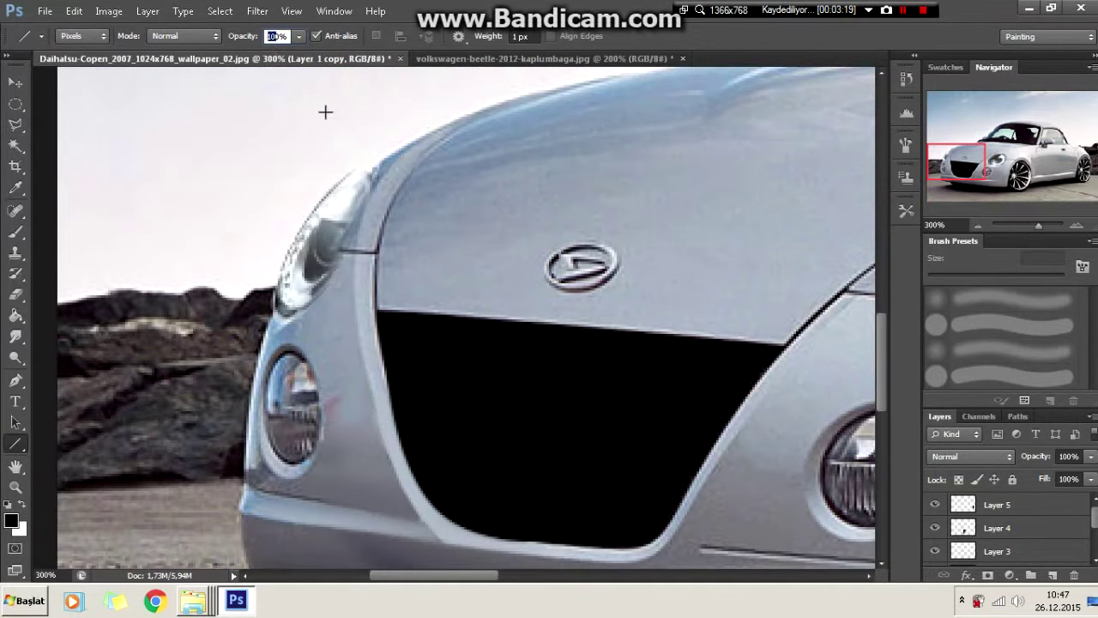
{"action": "type", "text": "64"}
{"action": "key", "text": "ctrl+1"}
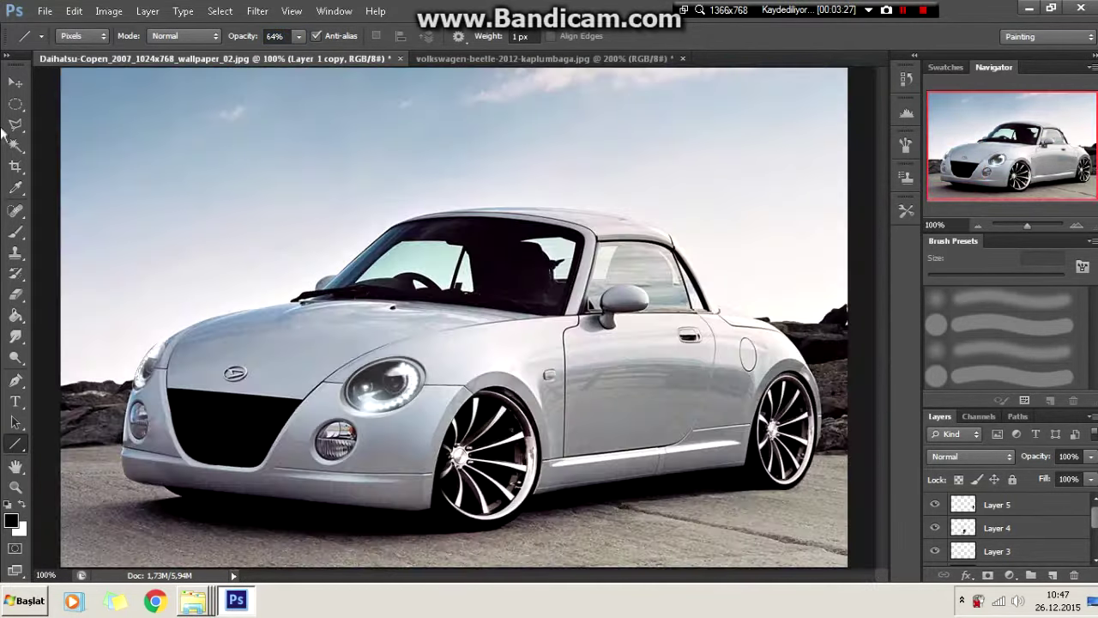
{"action": "key", "text": "l"}
{"action": "key", "text": "ctrl+plus"}
{"action": "key", "text": "ctrl+plus"}
{"action": "left_click", "coordinate": [15, 336]}
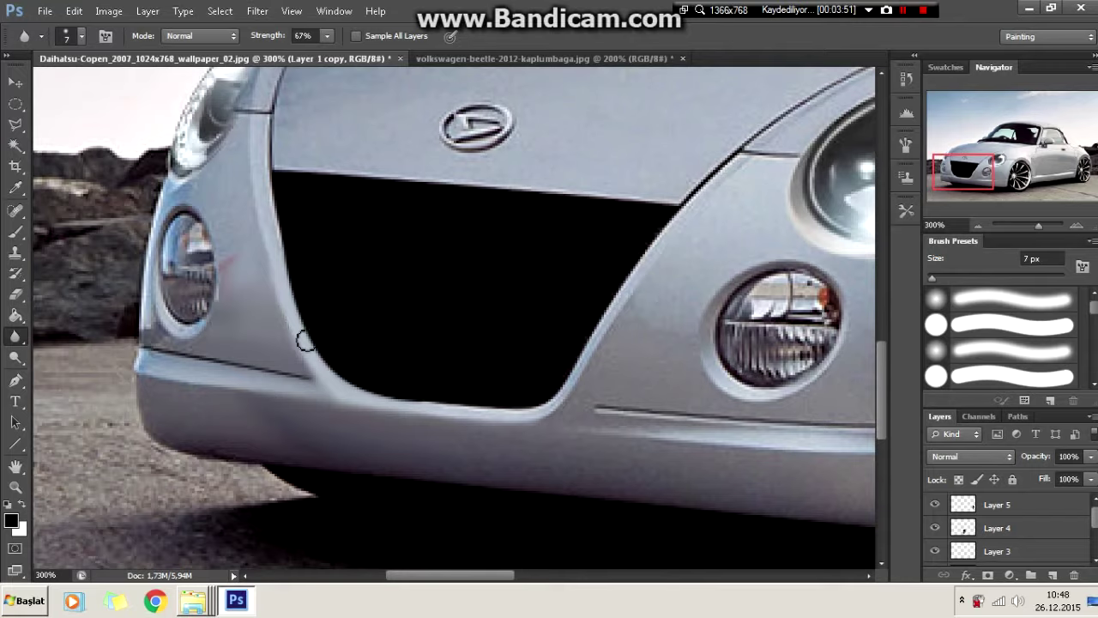
{"action": "key", "text": "ctrl+minus"}
{"action": "scroll", "coordinate": [305, 340], "scroll_direction": "up", "scroll_amount": 5}
{"action": "scroll", "coordinate": [306, 338], "scroll_direction": "down", "scroll_amount": 4}
{"action": "scroll", "coordinate": [551, 469], "scroll_direction": "down", "scroll_amount": 3}
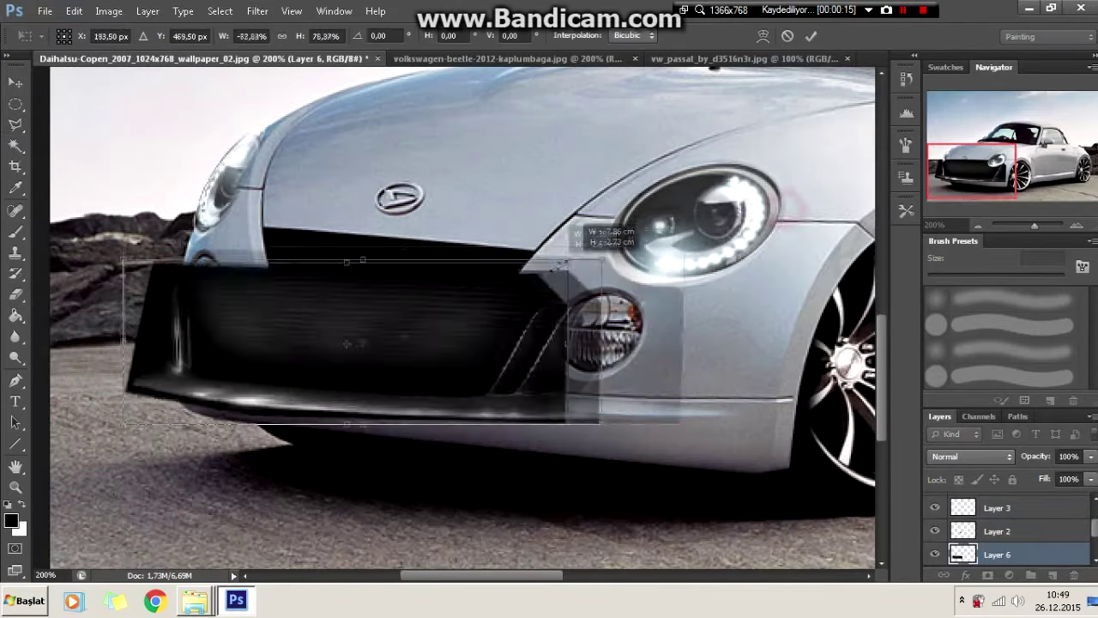
Step: Distort the pasted Passat grille mesh to fit the Copen's grille opening
{"action": "mouse_move", "coordinate": [567, 266]}
{"action": "left_mouse_down"}
{"action": "mouse_move", "coordinate": [429, 296]}
{"action": "mouse_move", "coordinate": [535, 232]}
{"action": "mouse_move", "coordinate": [479, 282]}
{"action": "left_mouse_up"}
{"action": "right_click", "coordinate": [434, 182]}
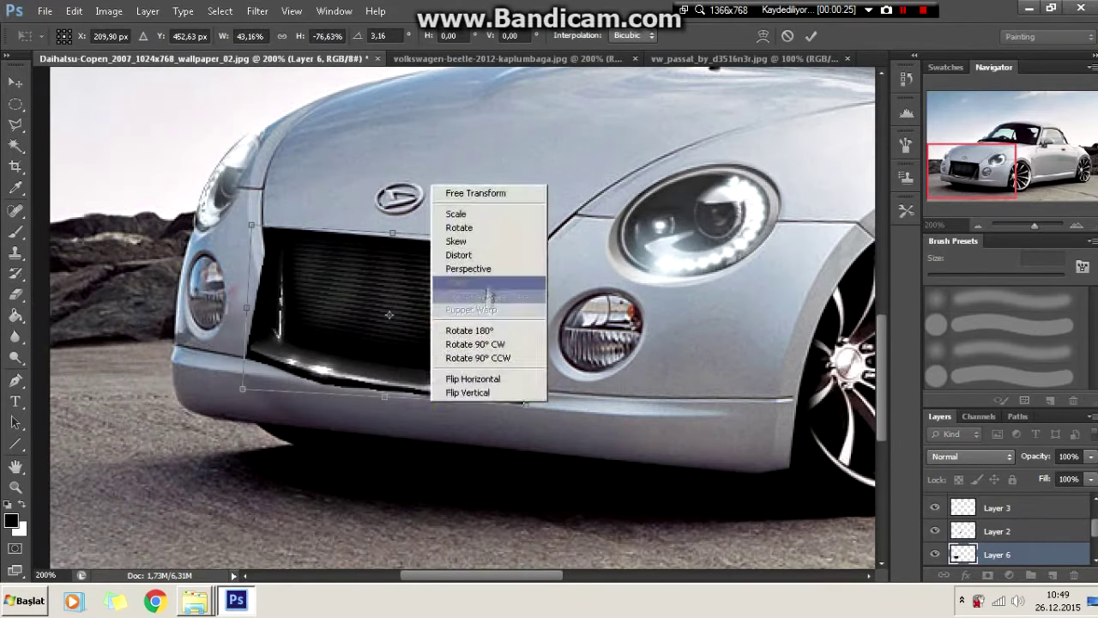
{"action": "mouse_move", "coordinate": [452, 237]}
{"action": "left_mouse_down"}
{"action": "mouse_move", "coordinate": [405, 400]}
{"action": "mouse_move", "coordinate": [405, 390]}
{"action": "left_mouse_up"}
{"action": "left_click_drag", "start_coordinate": [528, 321], "coordinate": [504, 314]}
{"action": "mouse_move", "coordinate": [248, 307]}
{"action": "left_mouse_down"}
{"action": "mouse_move", "coordinate": [298, 309]}
{"action": "mouse_move", "coordinate": [257, 309]}
{"action": "left_mouse_up"}
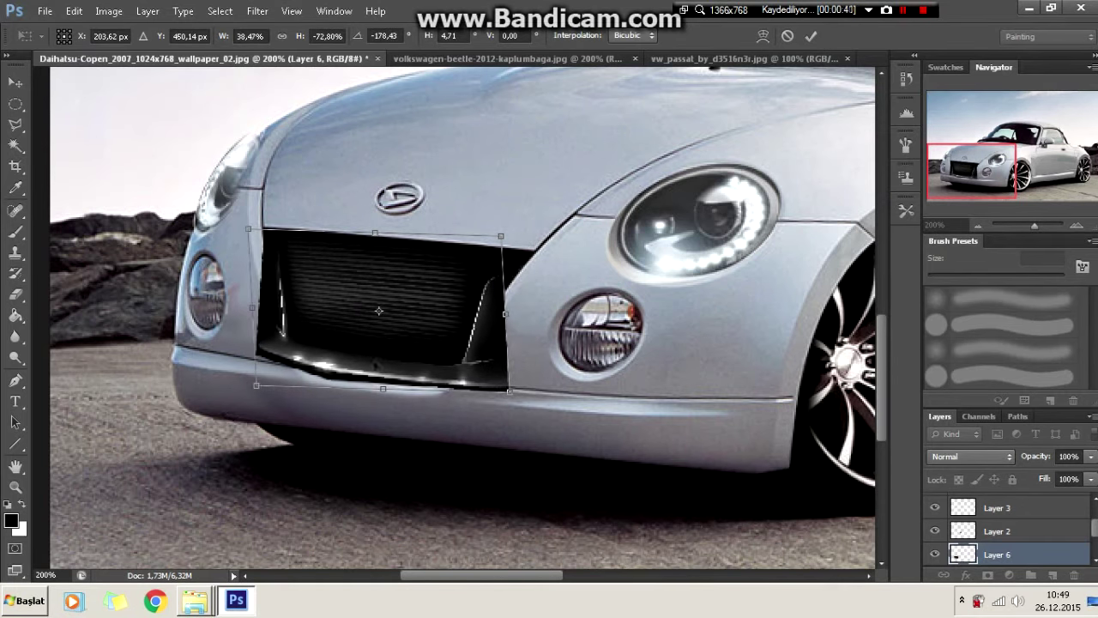
{"action": "left_click_drag", "start_coordinate": [504, 314], "coordinate": [516, 311]}
{"action": "left_click", "coordinate": [810, 36]}
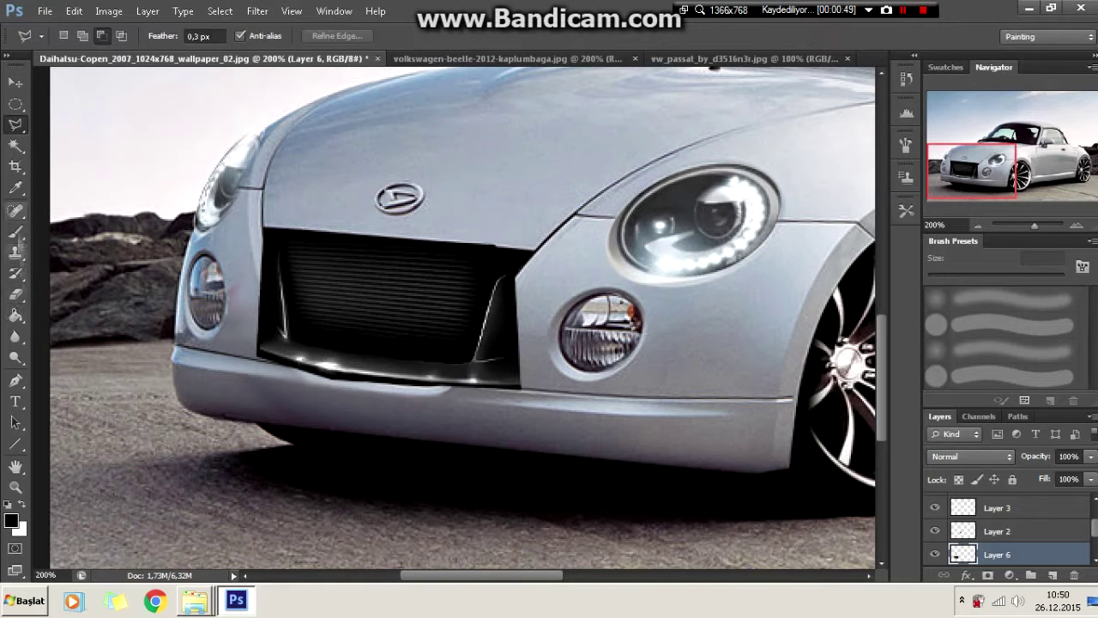
Step: Erase the grille's overspill along the top and bottom with a 57 px eraser
{"action": "left_click", "coordinate": [81, 36]}
{"action": "type", "text": "57"}
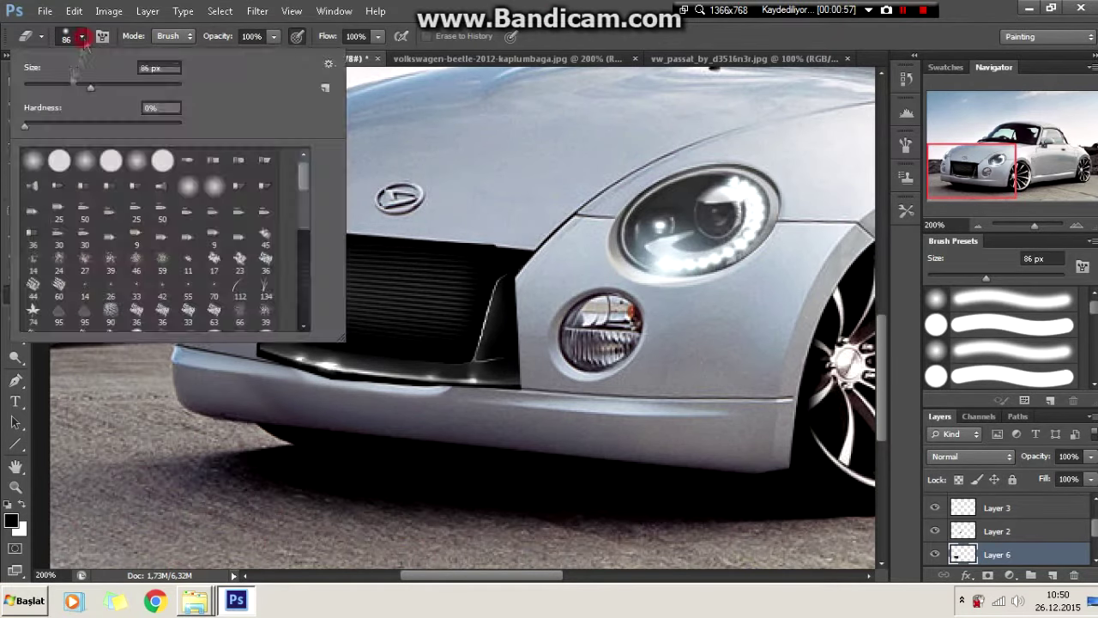
{"action": "key", "text": "Return"}
{"action": "mouse_move", "coordinate": [262, 348]}
{"action": "left_mouse_down"}
{"action": "mouse_move", "coordinate": [343, 373]}
{"action": "mouse_move", "coordinate": [507, 365]}
{"action": "mouse_move", "coordinate": [502, 355]}
{"action": "left_mouse_up"}
{"action": "left_click_drag", "start_coordinate": [292, 257], "coordinate": [442, 257]}
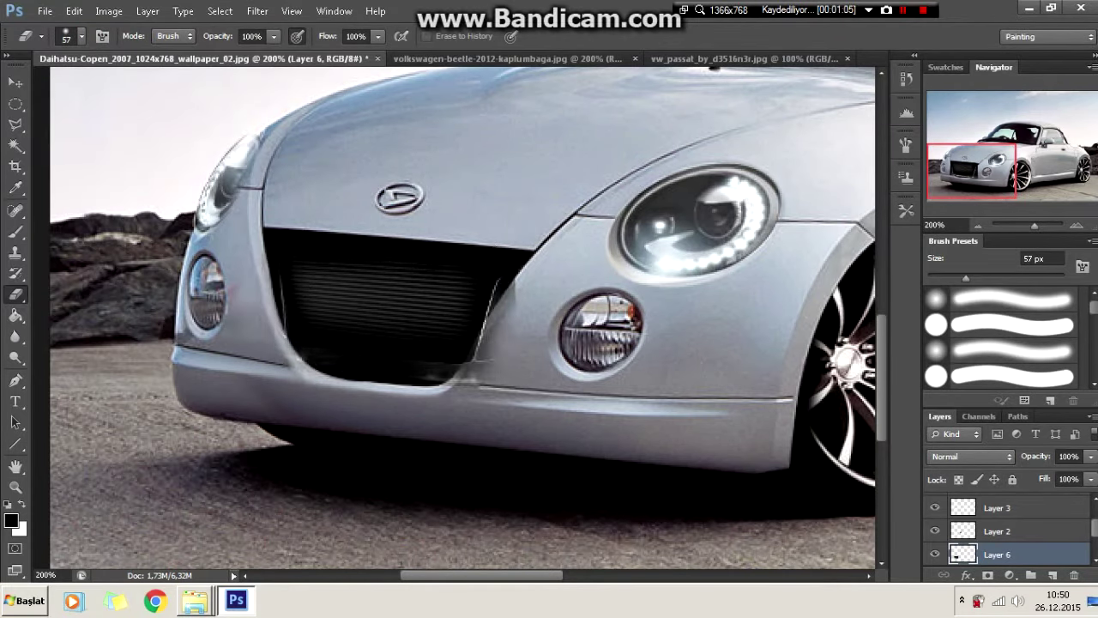
Step: Skew the grille to match the slanted opening and commit it
{"action": "key", "text": "ctrl+t"}
{"action": "left_click_drag", "start_coordinate": [379, 233], "coordinate": [408, 234]}
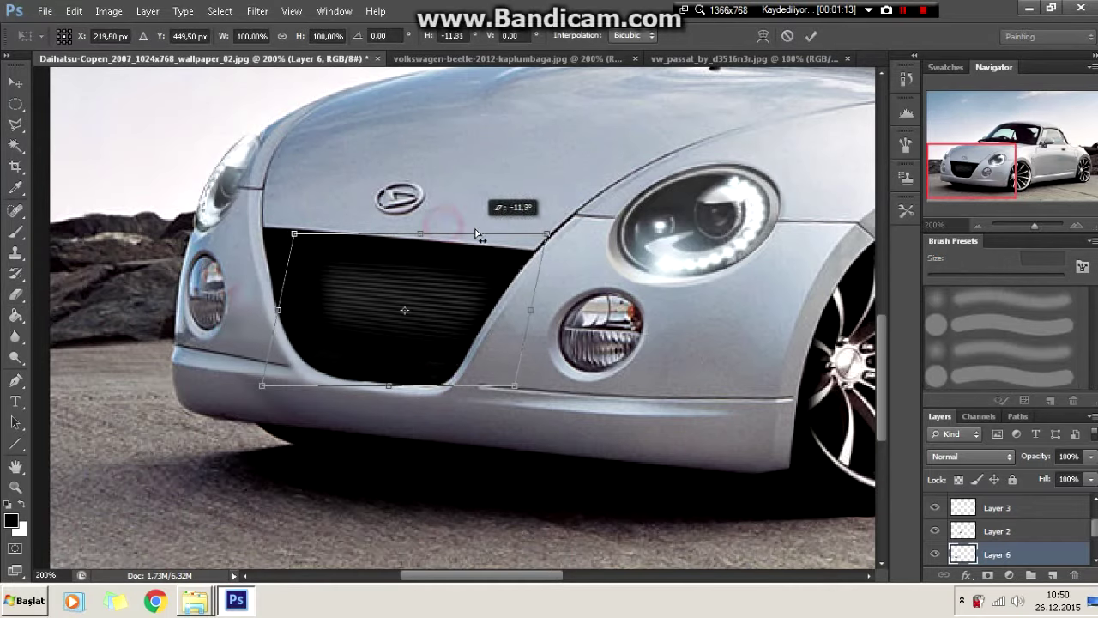
{"action": "left_click", "coordinate": [810, 36]}
{"action": "key", "text": "ctrl+1"}
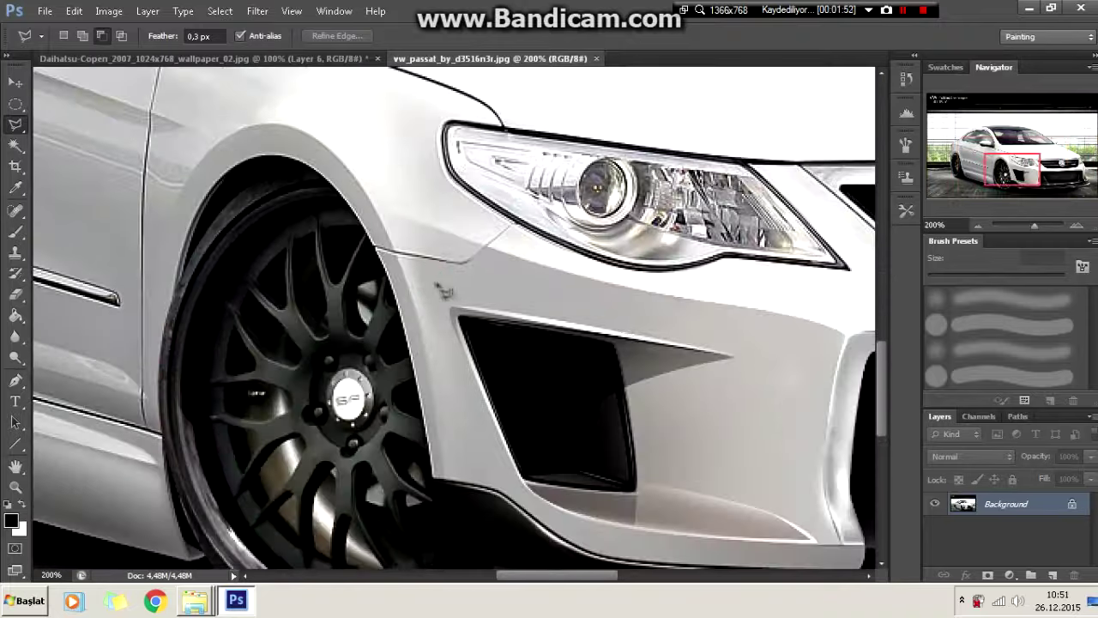
Step: Flip the Passat side intake horizontally, then move and scale it onto the Copen's bumper
{"action": "left_click", "coordinate": [434, 281]}
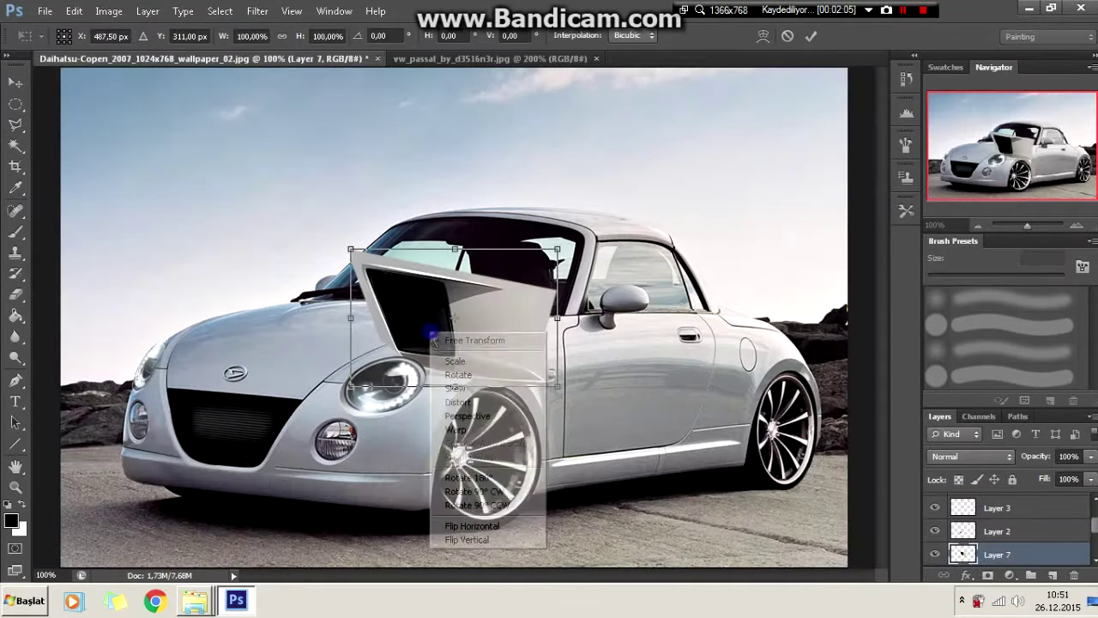
{"action": "left_click", "coordinate": [467, 539]}
{"action": "left_click_drag", "start_coordinate": [454, 343], "coordinate": [369, 446]}
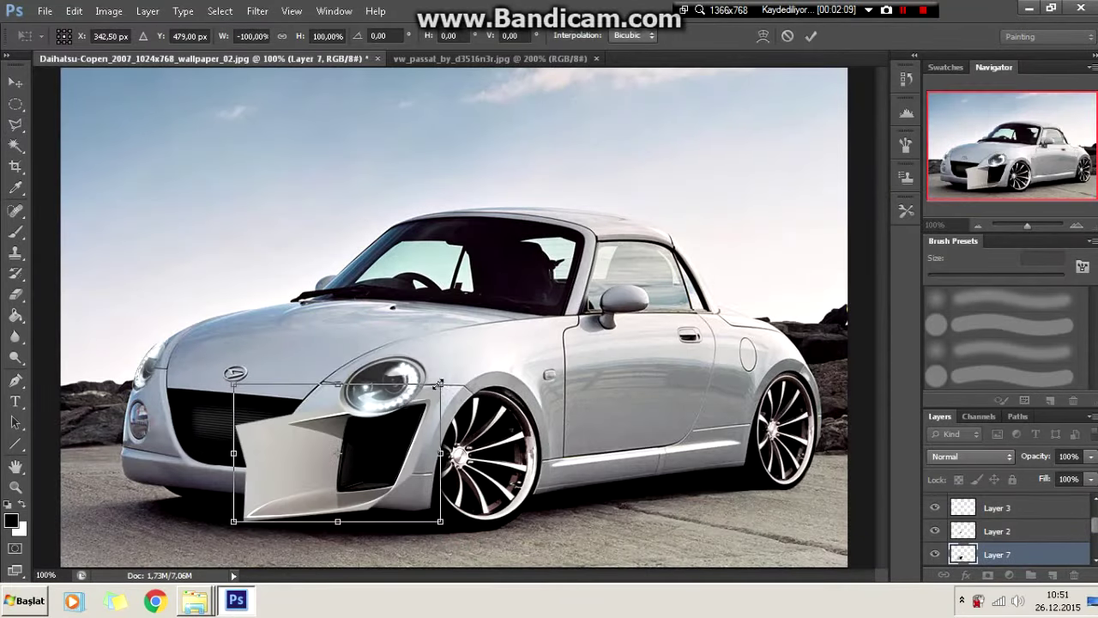
{"action": "left_click_drag", "start_coordinate": [429, 514], "coordinate": [403, 435]}
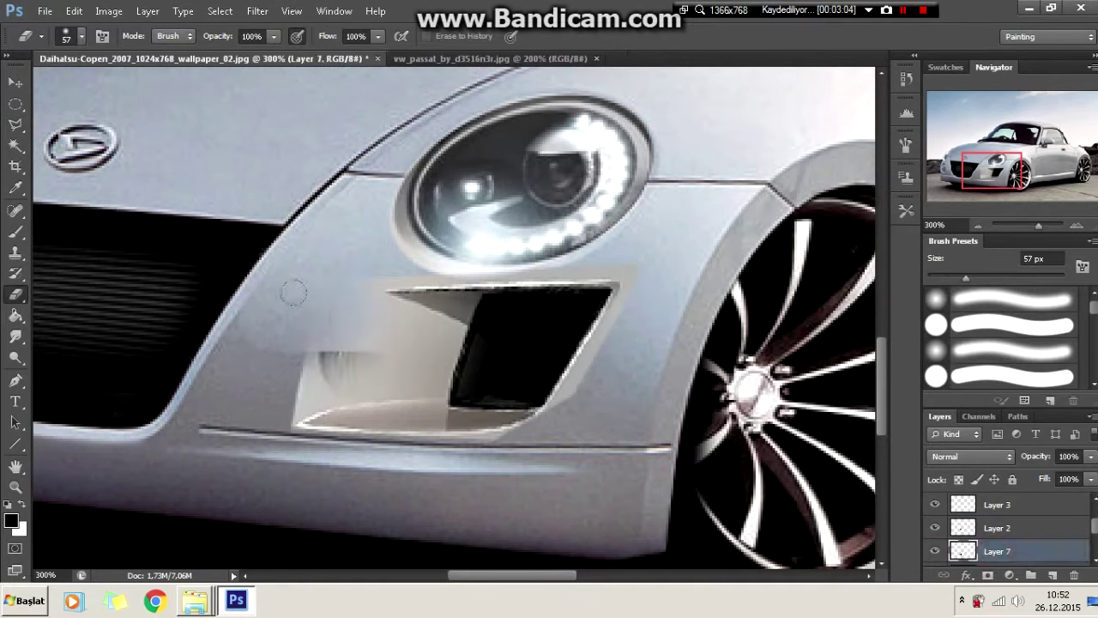
Step: Erase the pale patch around the intake, including over the fog lamp, with a 21 px eraser
{"action": "left_click_drag", "start_coordinate": [243, 298], "coordinate": [216, 335]}
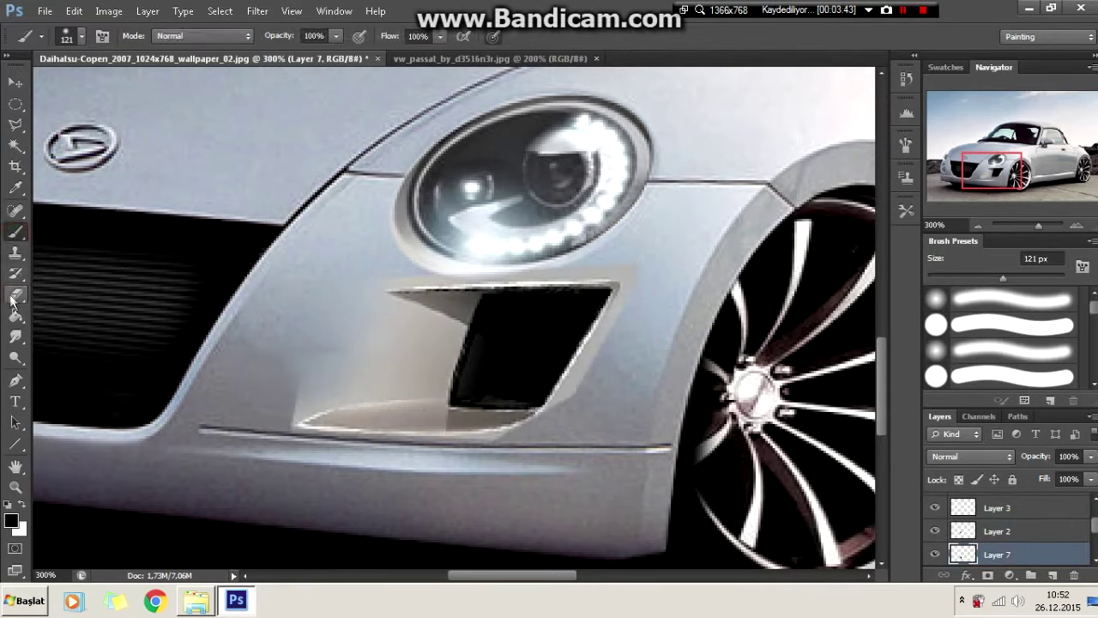
{"action": "left_click", "coordinate": [16, 294]}
{"action": "left_click", "coordinate": [80, 36]}
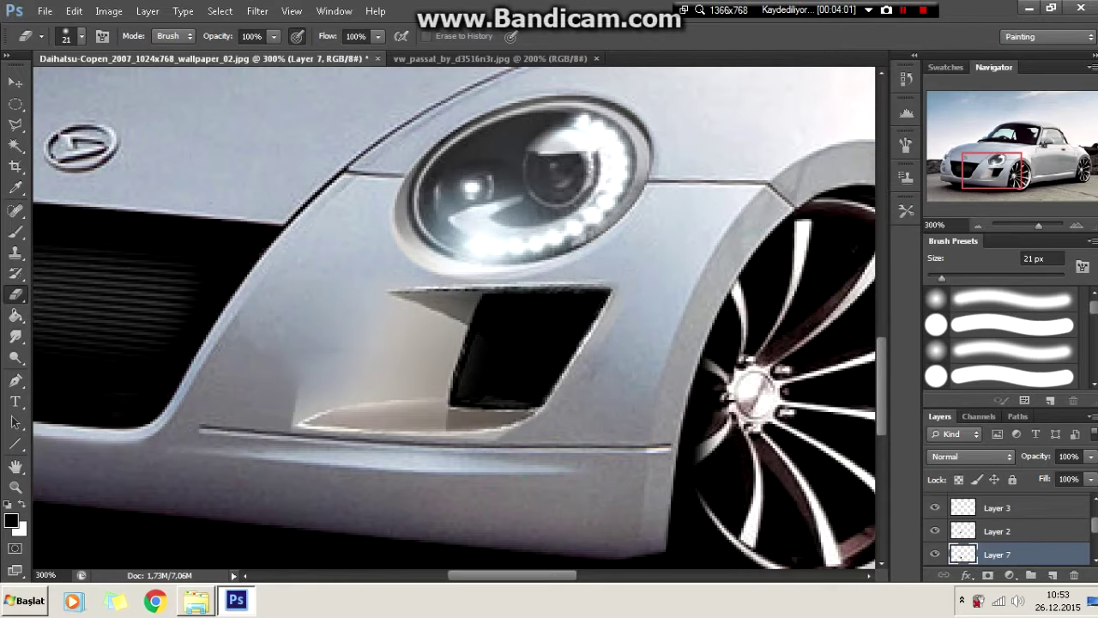
{"action": "left_click_drag", "start_coordinate": [343, 350], "coordinate": [382, 313]}
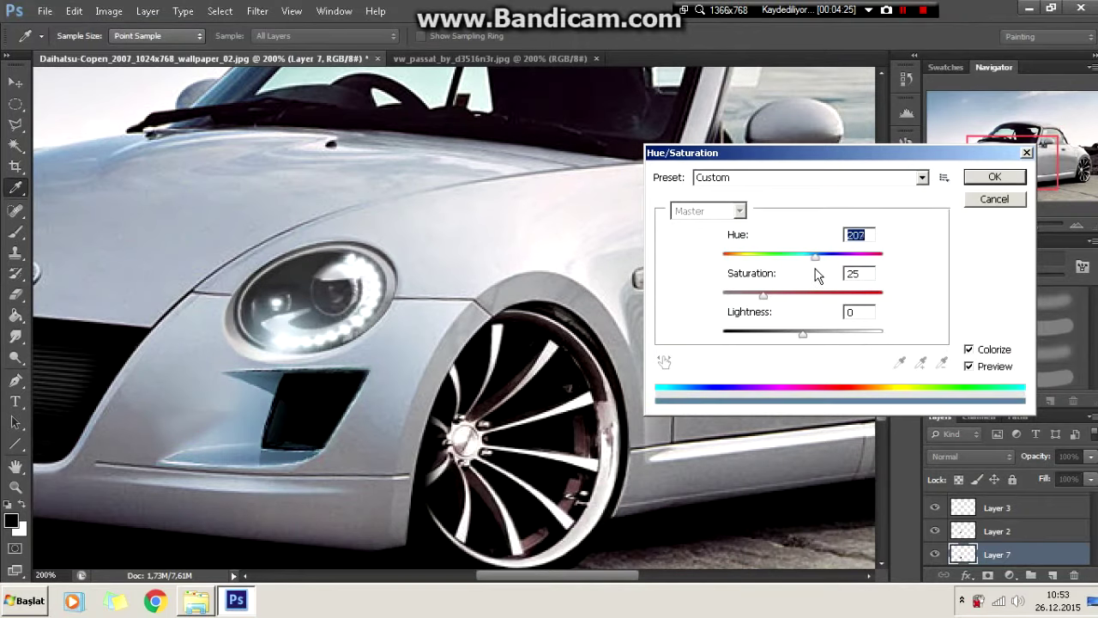
Step: Tint the intake Hue 207, Saturation 14 and fit a mirrored copy left of the grille
{"action": "left_click", "coordinate": [994, 177]}
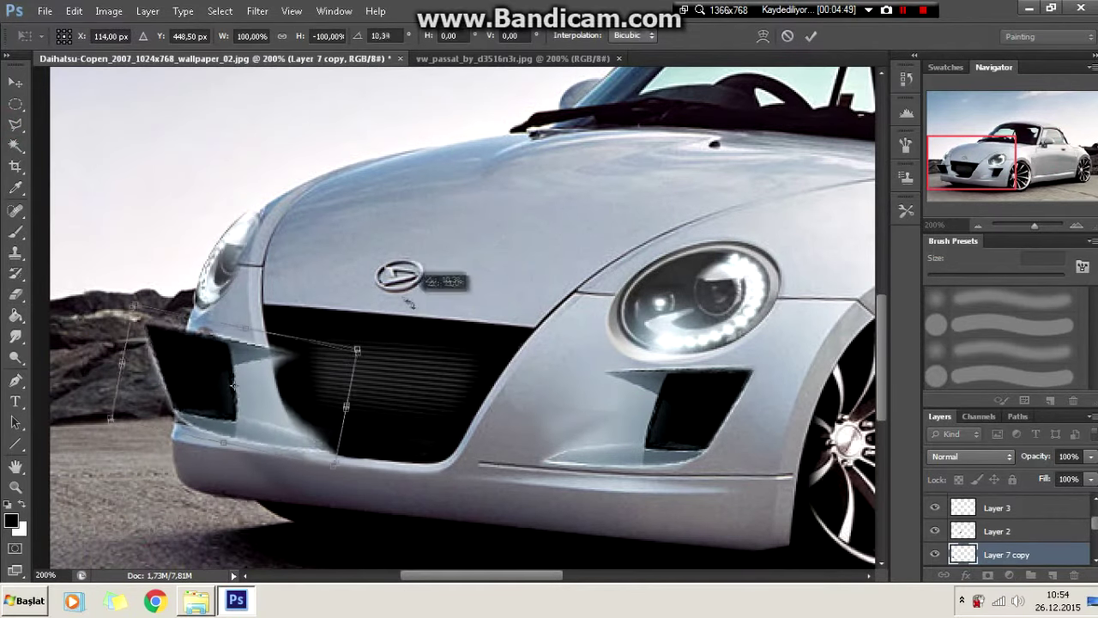
{"action": "left_click_drag", "start_coordinate": [410, 302], "coordinate": [242, 366]}
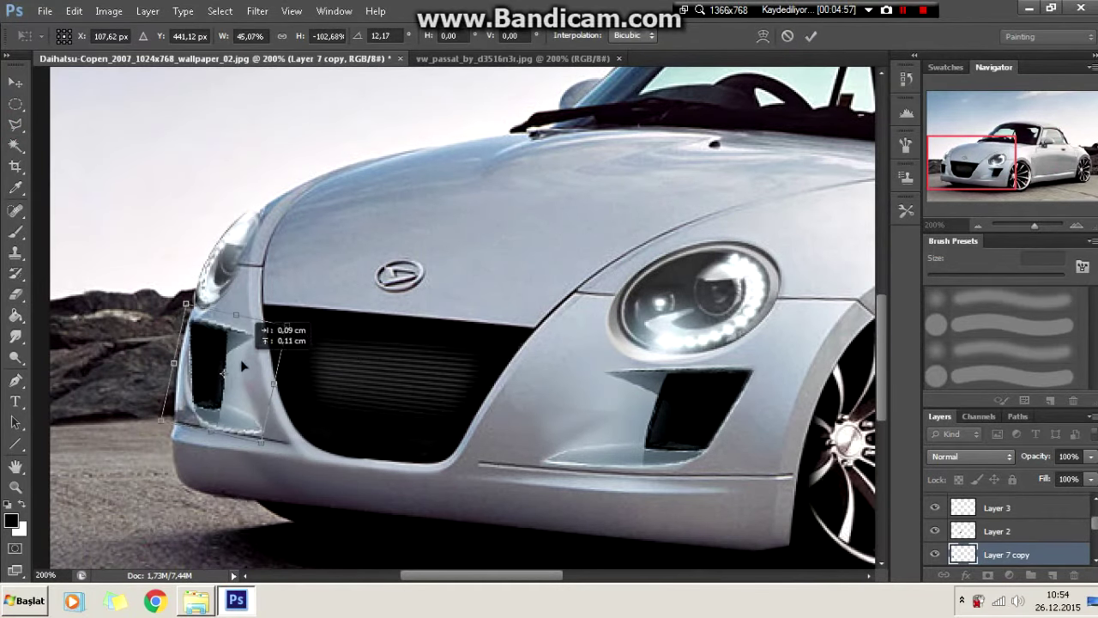
{"action": "mouse_move", "coordinate": [273, 319]}
{"action": "left_mouse_down"}
{"action": "mouse_move", "coordinate": [286, 325]}
{"action": "mouse_move", "coordinate": [218, 311]}
{"action": "left_mouse_up"}
{"action": "left_click", "coordinate": [811, 36]}
{"action": "key", "text": "e"}
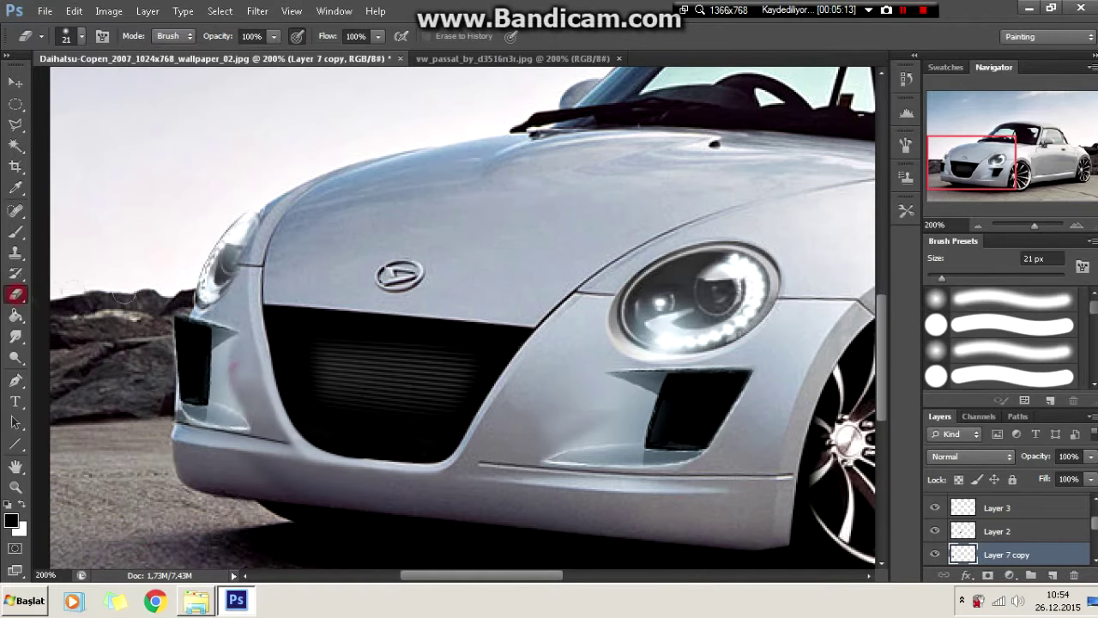
{"action": "key", "text": "ctrl+minus"}
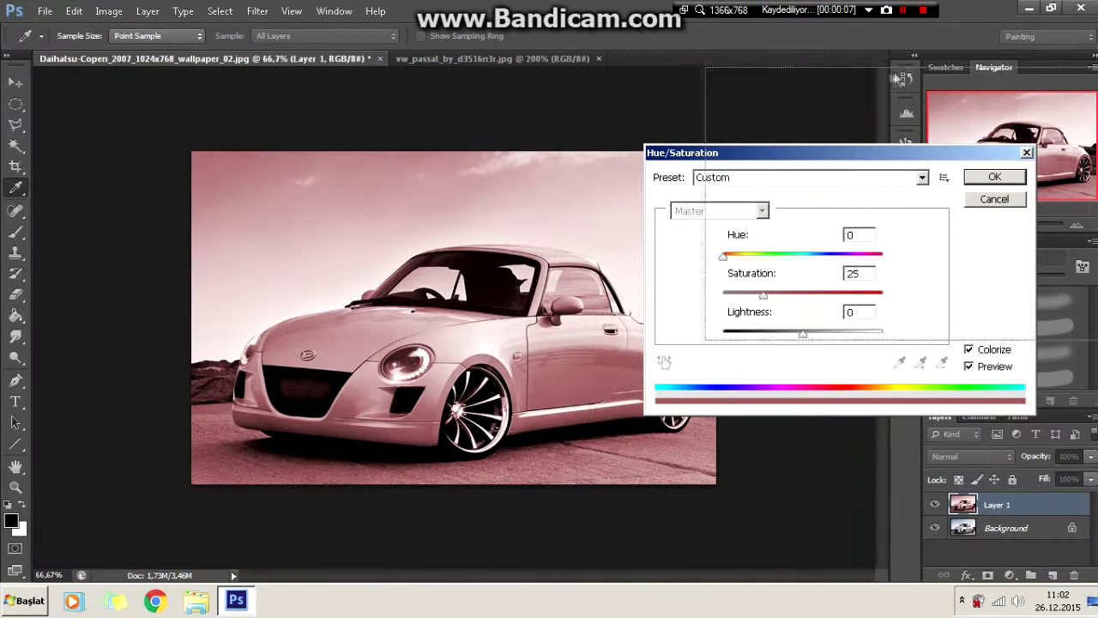
Step: Colorize the whole photo magenta with Saturation 55 and Hue about 307
{"action": "left_click_drag", "start_coordinate": [712, 153], "coordinate": [772, 83]}
{"action": "type", "text": "55"}
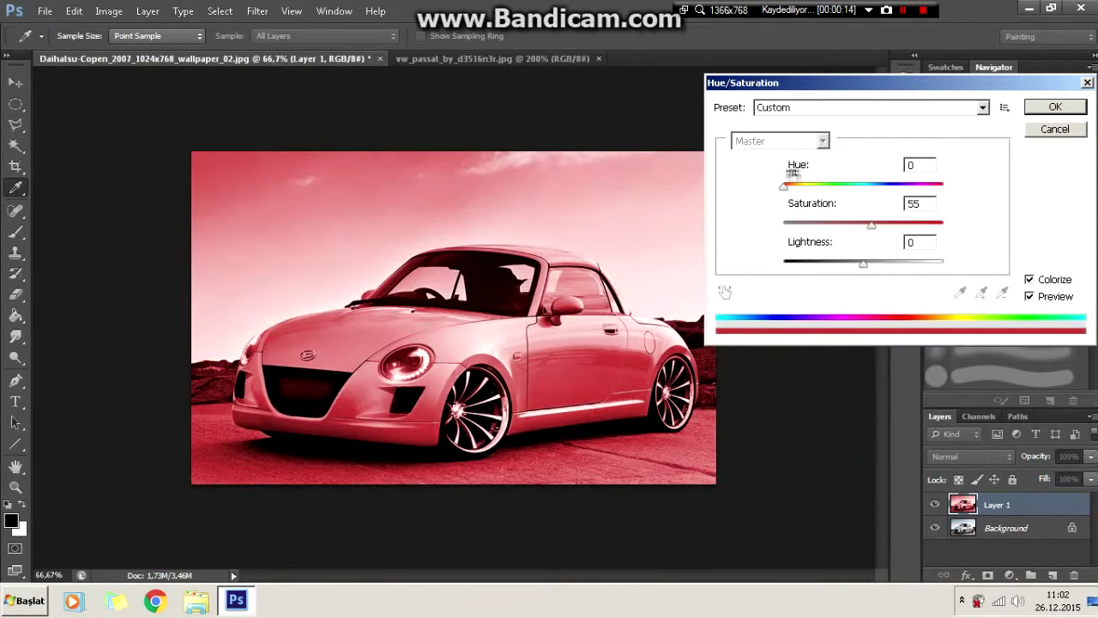
{"action": "left_click_drag", "start_coordinate": [784, 186], "coordinate": [915, 195]}
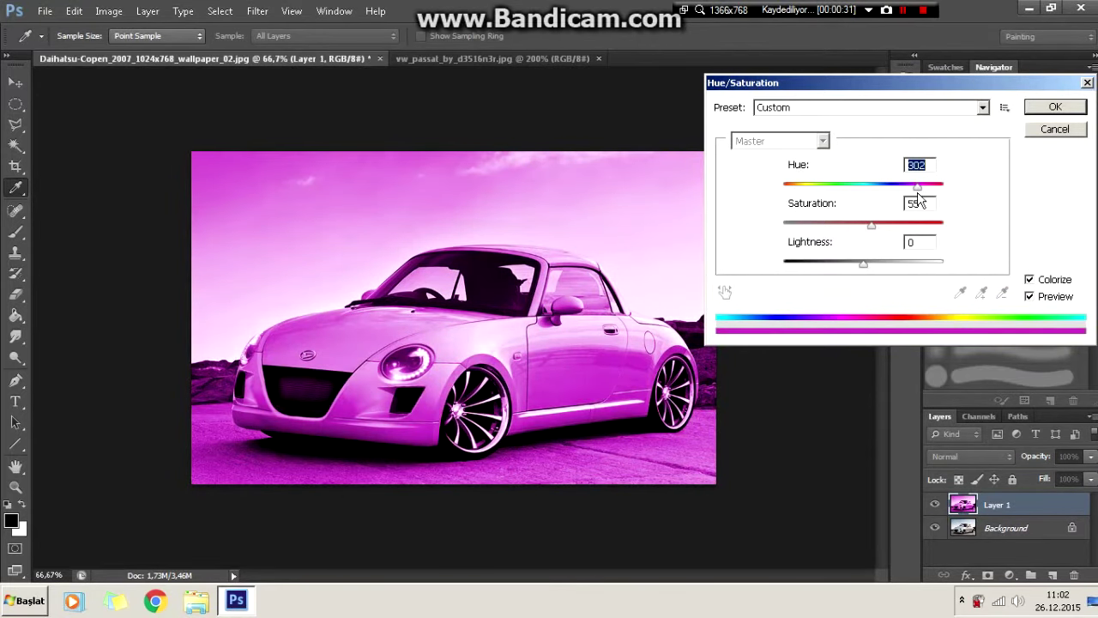
{"action": "left_click_drag", "start_coordinate": [917, 197], "coordinate": [920, 203]}
{"action": "key", "text": "Return"}
{"action": "key", "text": "l"}
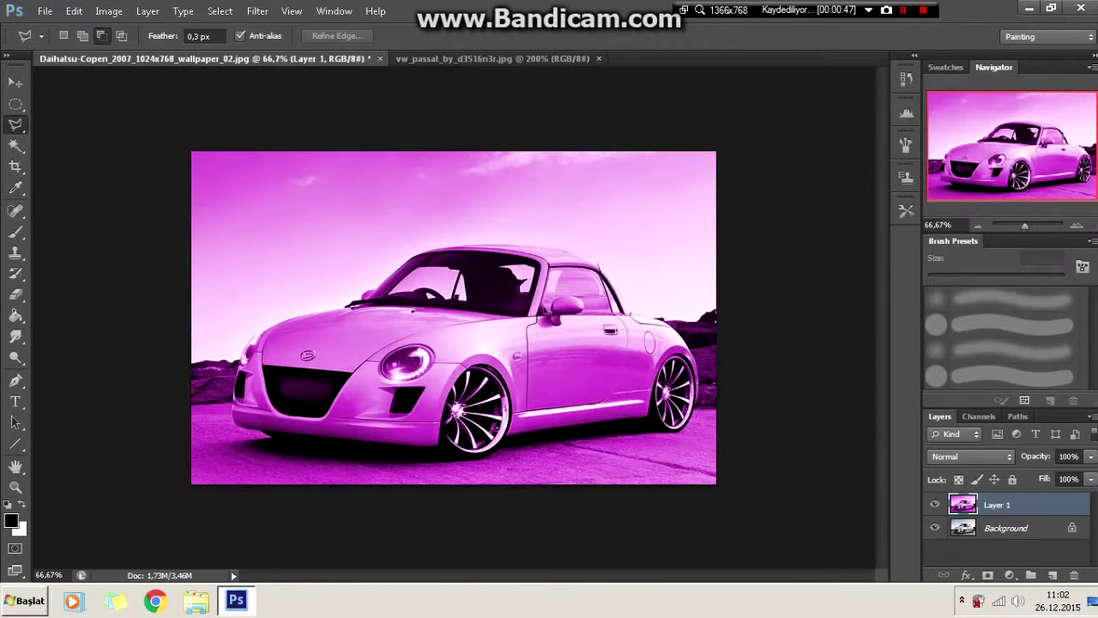
{"action": "left_click", "coordinate": [16, 380]}
{"action": "key", "text": "ctrl+1"}
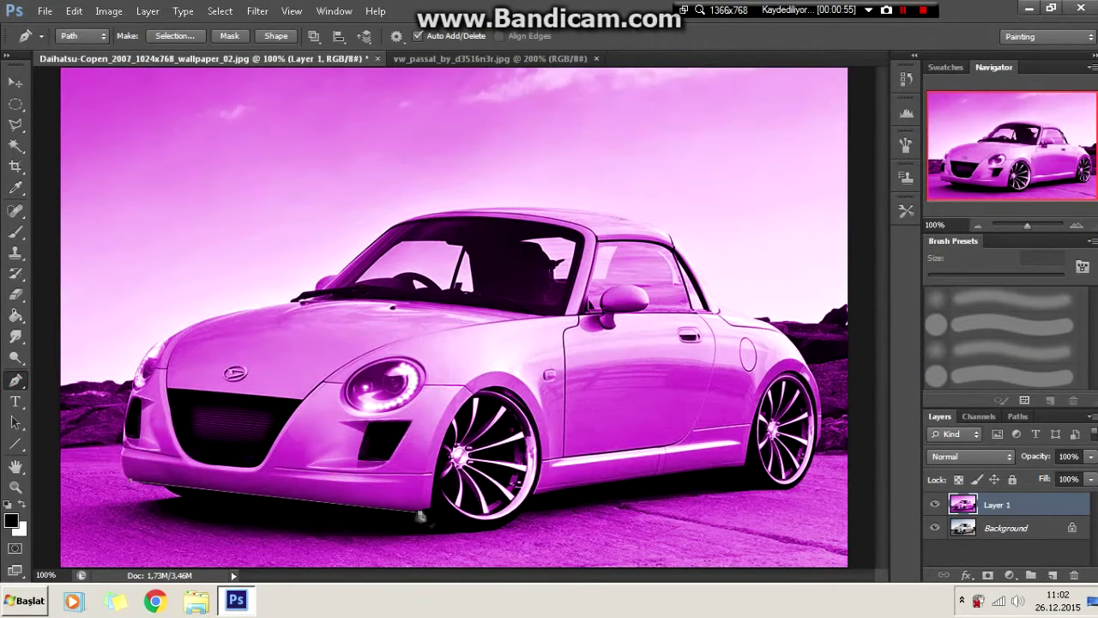
Step: Trace a Pen path around the car body's lower edge, wheel and rear fender
{"action": "scroll", "coordinate": [419, 513], "scroll_direction": "up", "scroll_amount": 1}
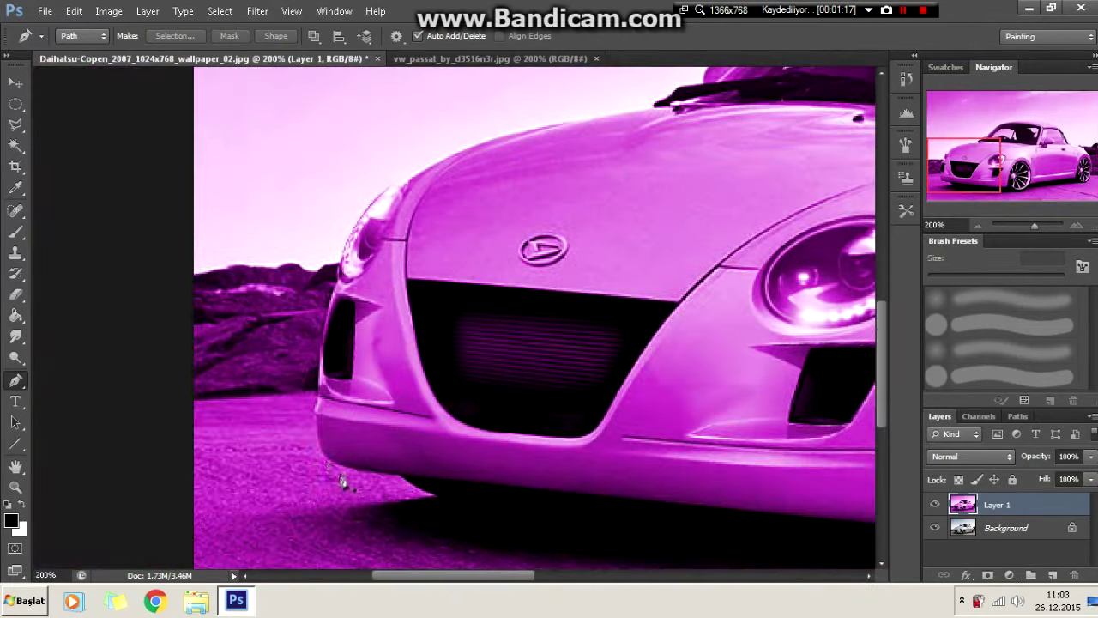
{"action": "left_click", "coordinate": [341, 480]}
{"action": "left_click", "coordinate": [642, 521]}
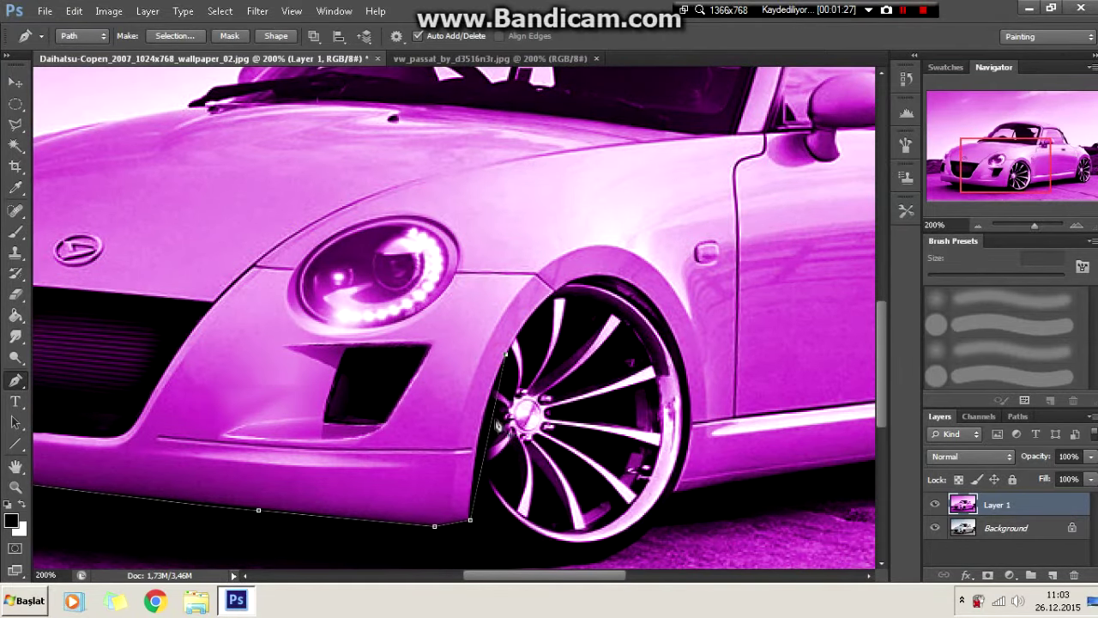
{"action": "left_click_drag", "start_coordinate": [666, 413], "coordinate": [687, 380]}
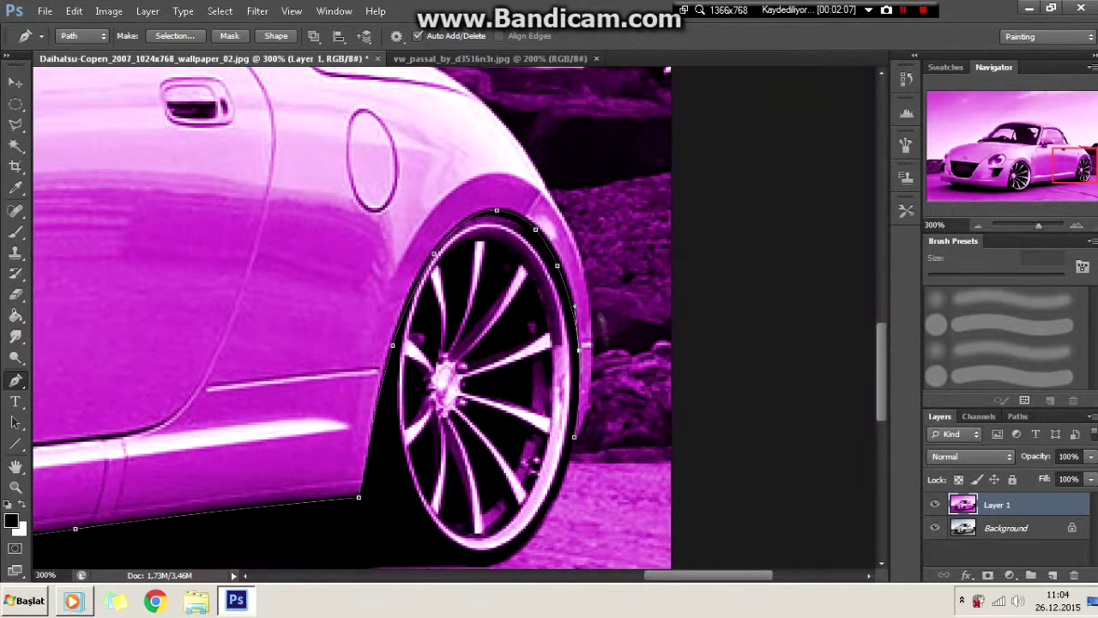
{"action": "left_click", "coordinate": [580, 245]}
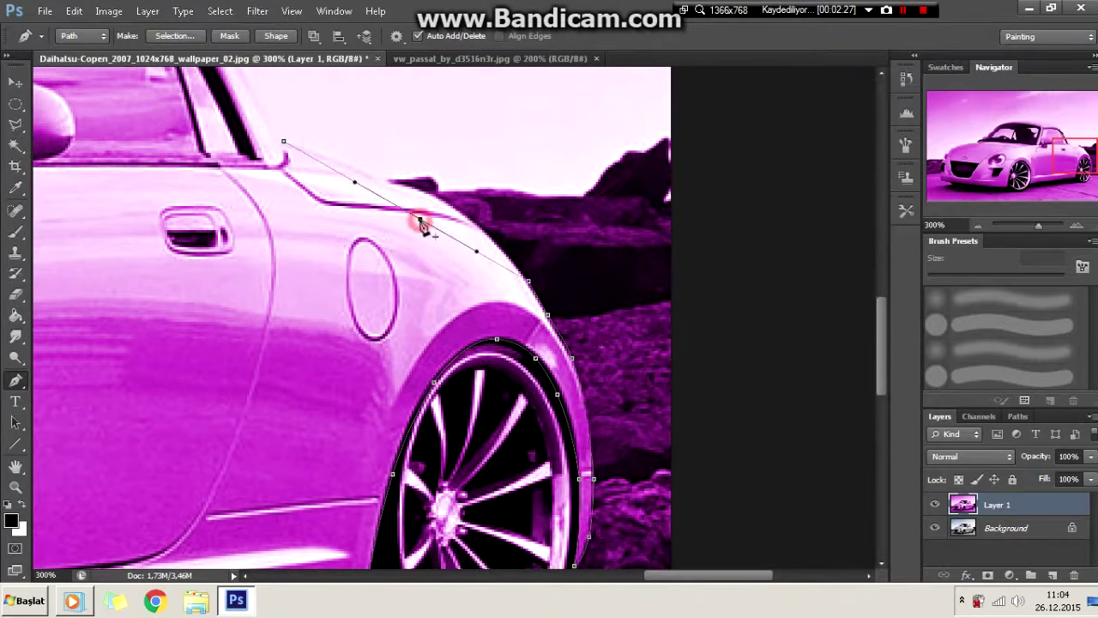
{"action": "left_click_drag", "start_coordinate": [420, 223], "coordinate": [437, 200]}
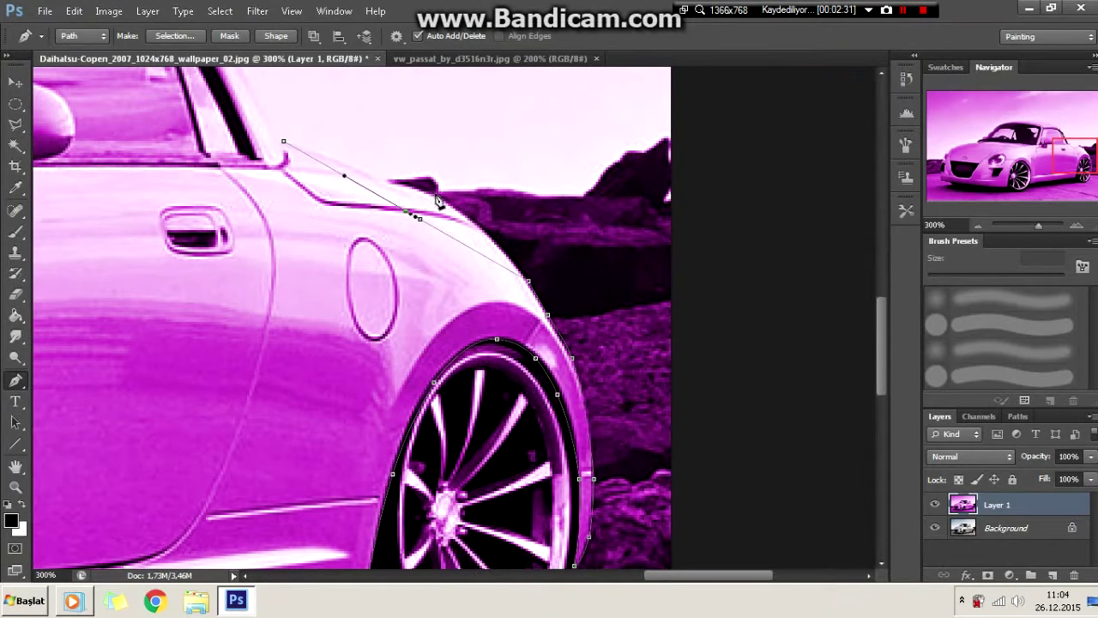
{"action": "left_click_drag", "start_coordinate": [422, 221], "coordinate": [452, 210]}
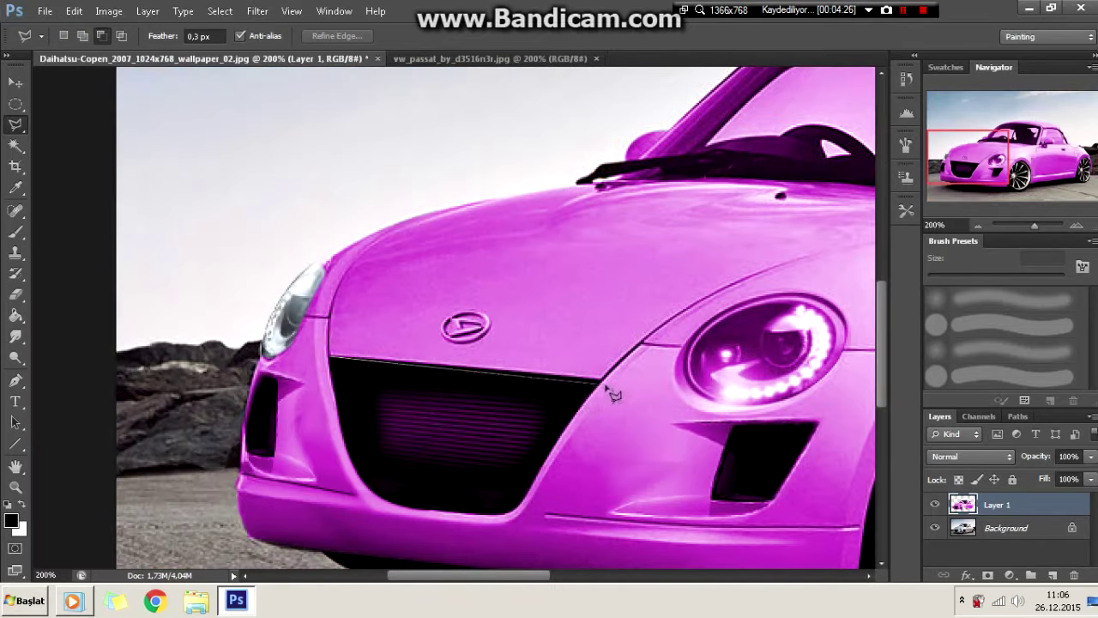
{"action": "left_click", "coordinate": [601, 379]}
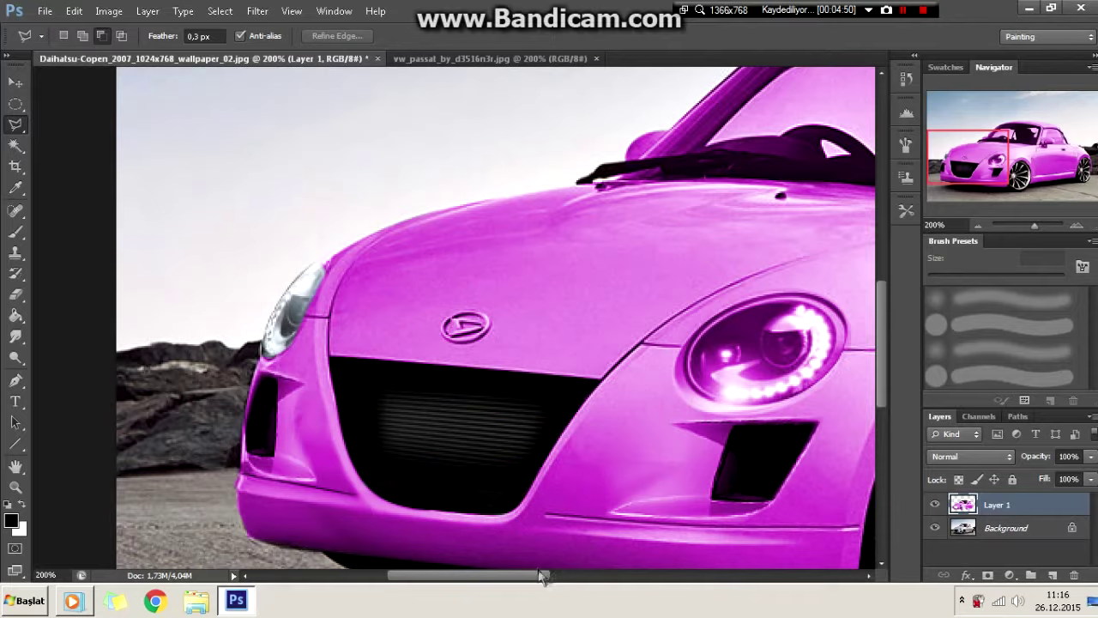
Step: Drop the intake selection and erase the pink tint from the headlight
{"action": "left_click_drag", "start_coordinate": [546, 577], "coordinate": [587, 576]}
{"action": "right_click", "coordinate": [605, 459]}
{"action": "left_click", "coordinate": [613, 241]}
{"action": "scroll", "coordinate": [257, 463], "scroll_direction": "left", "scroll_amount": 5}
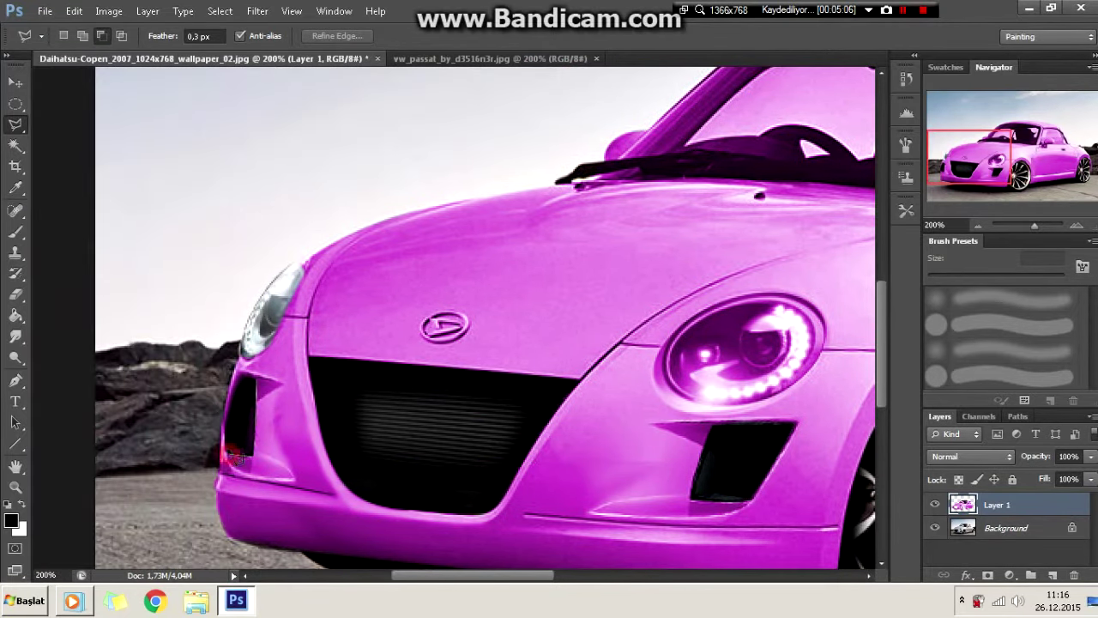
{"action": "left_click", "coordinate": [15, 293]}
{"action": "left_click_drag", "start_coordinate": [738, 356], "coordinate": [682, 367]}
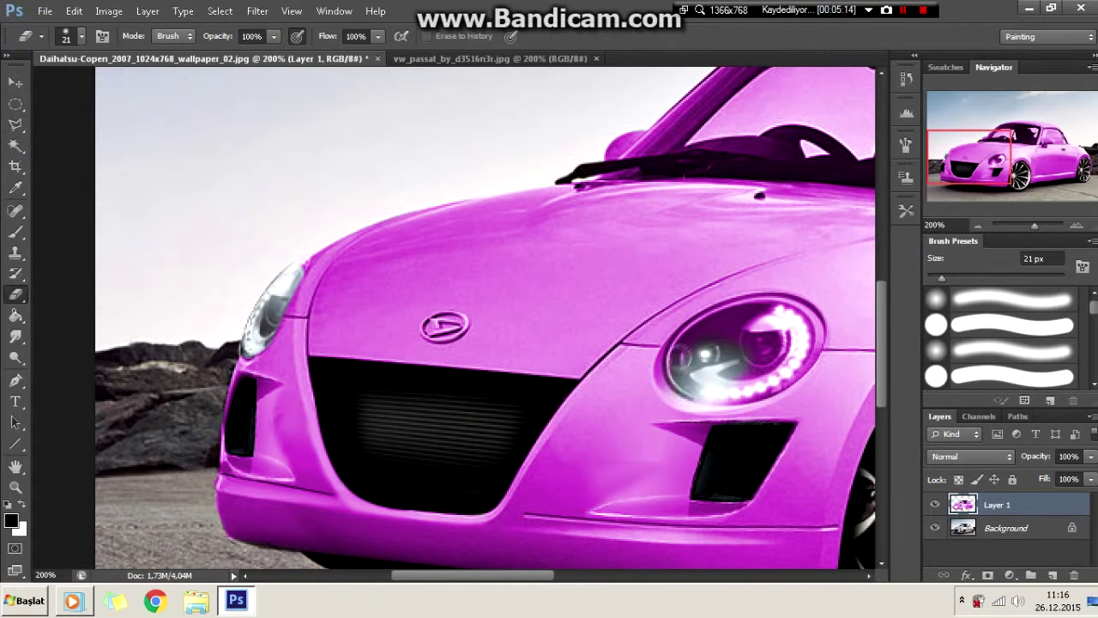
{"action": "left_click_drag", "start_coordinate": [785, 313], "coordinate": [768, 344]}
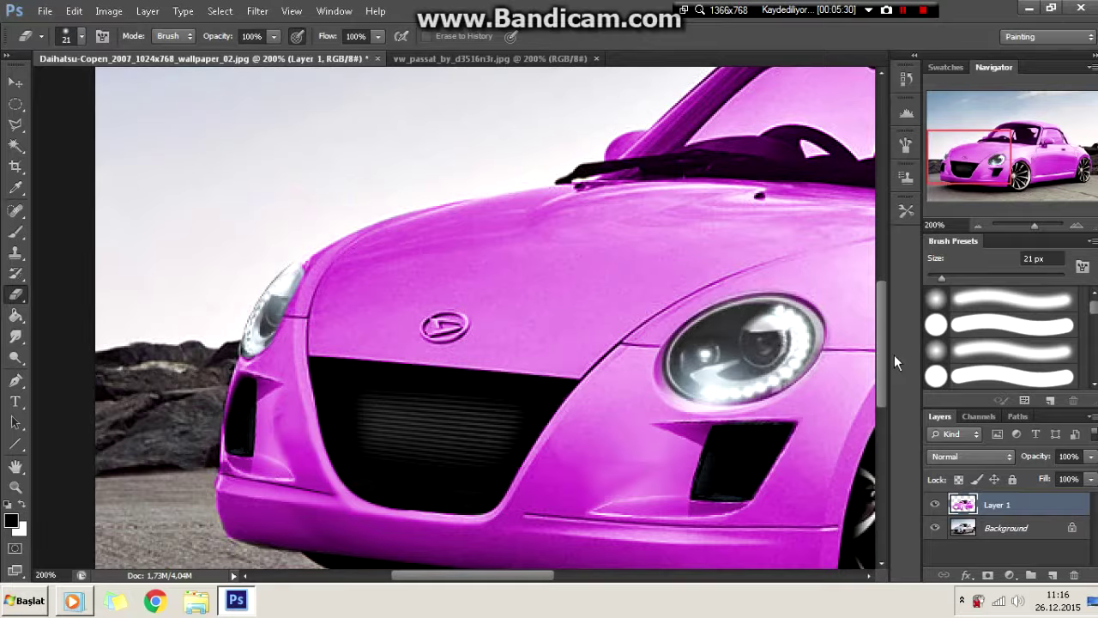
Step: Lasso and delete the pink tint from the windshield and side window
{"action": "left_click_drag", "start_coordinate": [894, 355], "coordinate": [645, 431]}
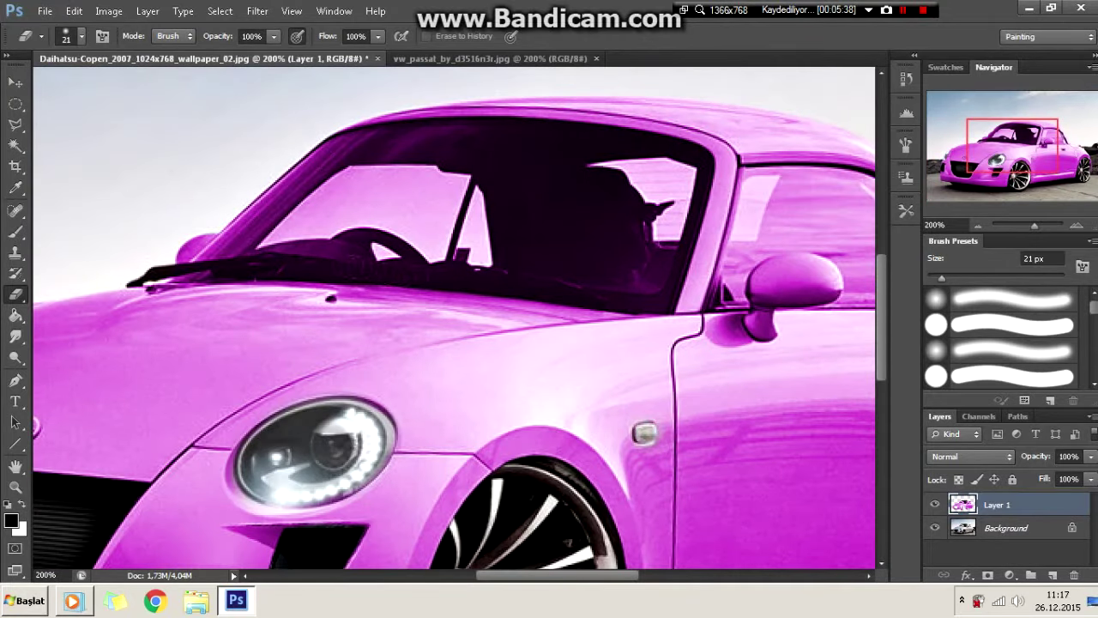
{"action": "key", "text": "l"}
{"action": "left_click", "coordinate": [329, 137]}
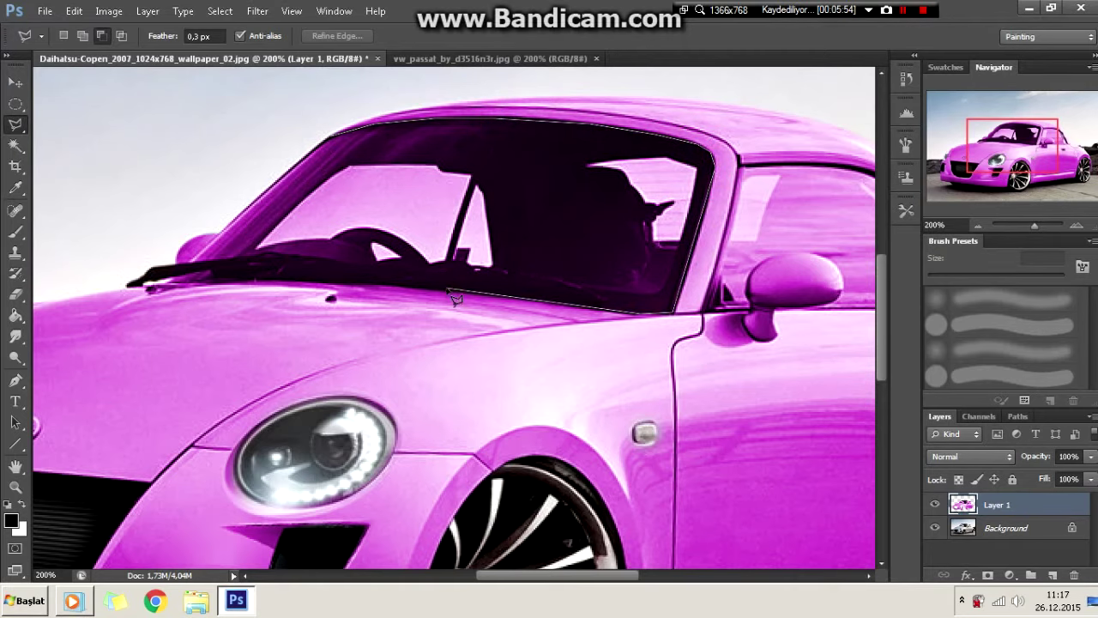
{"action": "double_click", "coordinate": [229, 240]}
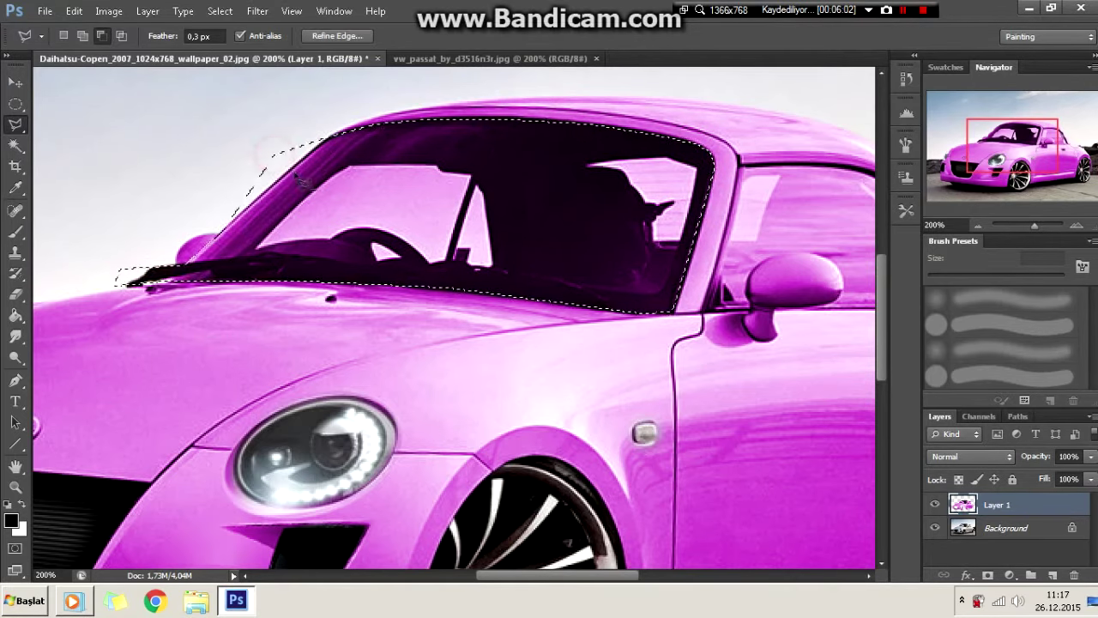
{"action": "key", "text": "Delete"}
{"action": "scroll", "coordinate": [436, 176], "scroll_direction": "right", "scroll_amount": 5}
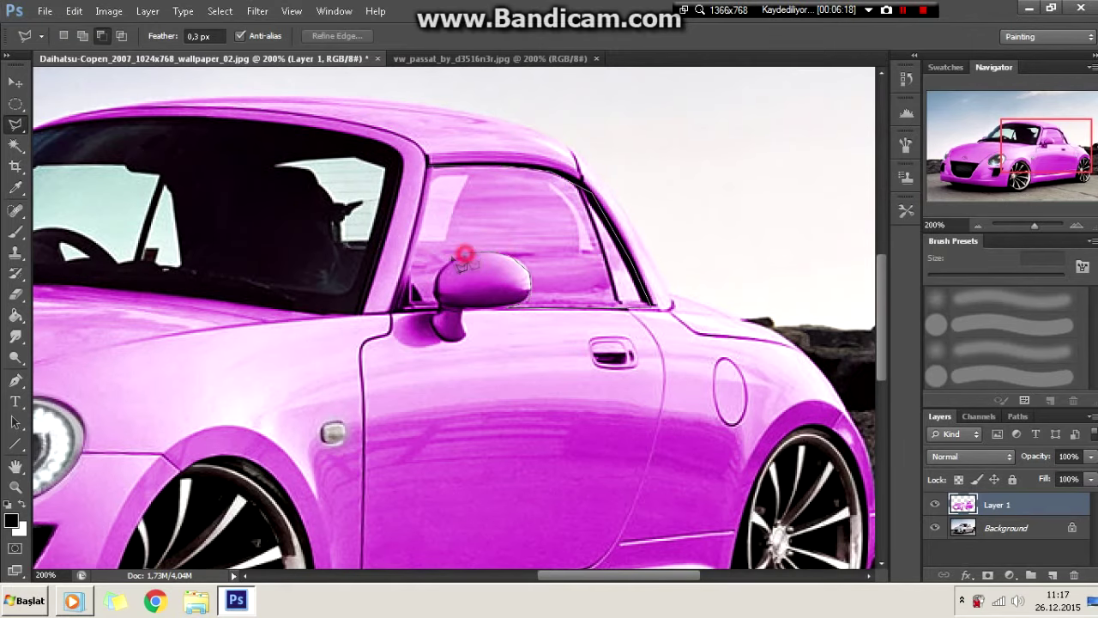
{"action": "double_click", "coordinate": [436, 212]}
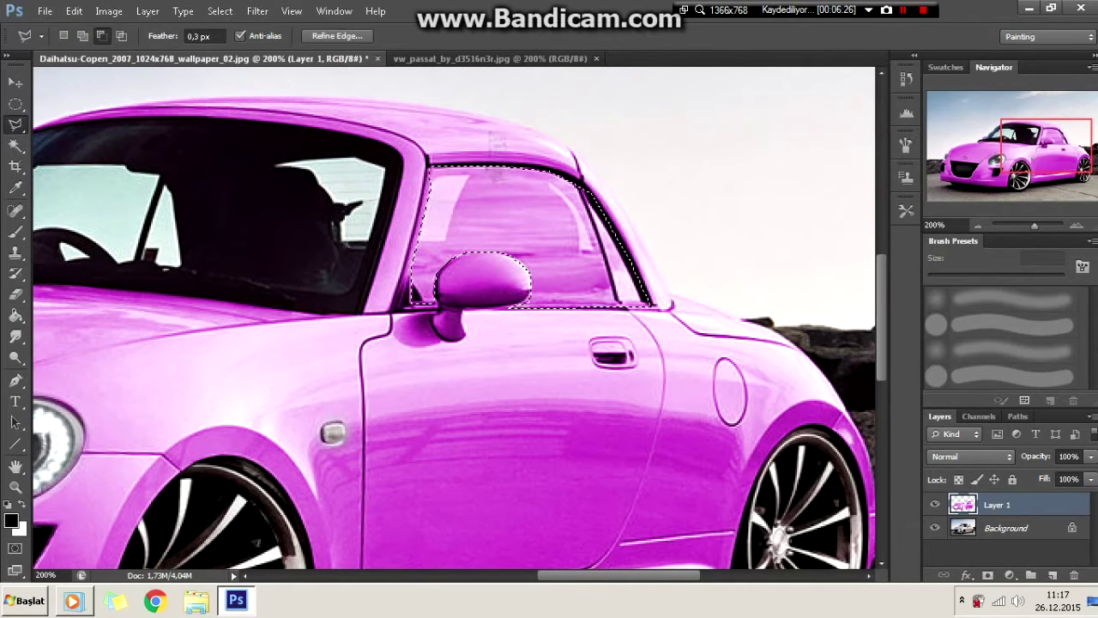
{"action": "key", "text": "Delete"}
{"action": "key", "text": "ctrl+minus"}
{"action": "key", "text": "ctrl+minus"}
{"action": "left_click", "coordinate": [108, 11]}
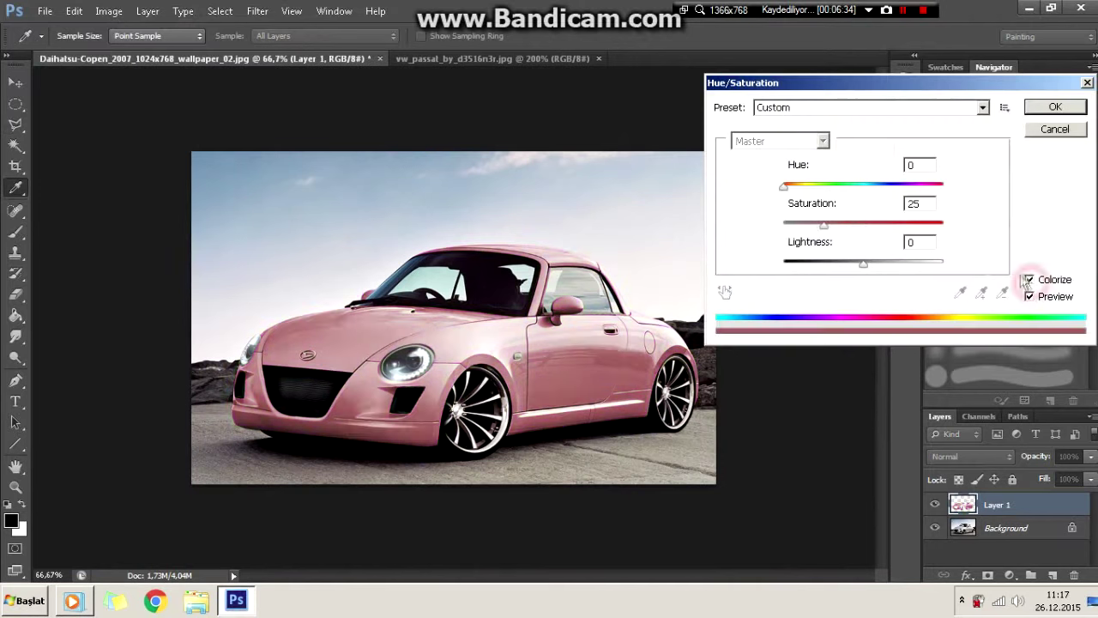
Step: Colorize the car lime green at Hue about 80, Saturation 50
{"action": "type", "text": "50"}
{"action": "left_click", "coordinate": [916, 174]}
{"action": "key", "text": "BackSpace"}
{"action": "key", "text": "BackSpace"}
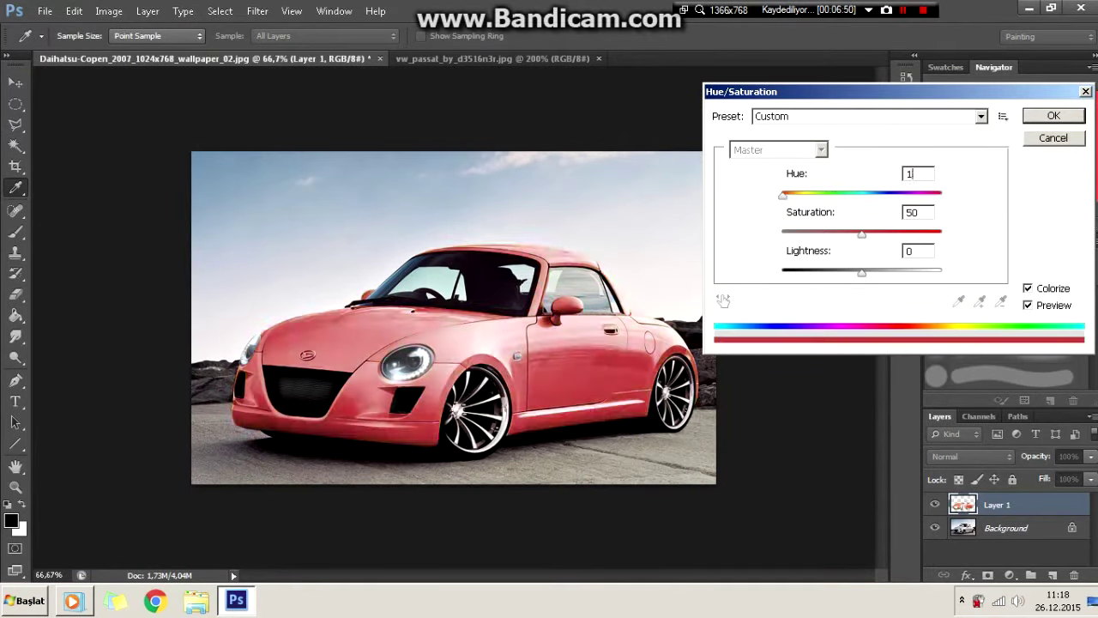
{"action": "type", "text": "00"}
{"action": "key", "text": "BackSpace"}
{"action": "key", "text": "BackSpace"}
{"action": "key", "text": "BackSpace"}
{"action": "type", "text": "90"}
{"action": "key", "text": "BackSpace"}
{"action": "type", "text": "0"}
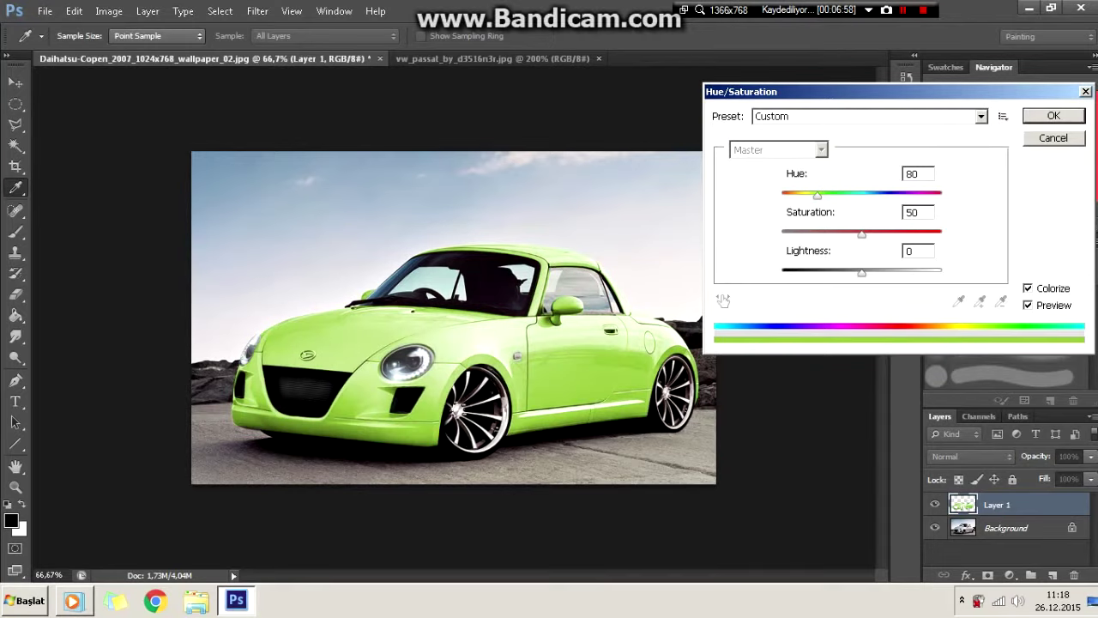
{"action": "key", "text": "Return"}
Step: Erase the tint from the front emblem to restore its original look
{"action": "key", "text": "l"}
{"action": "scroll", "coordinate": [468, 529], "scroll_direction": "up", "scroll_amount": 3}
{"action": "scroll", "coordinate": [467, 530], "scroll_direction": "up", "scroll_amount": 2}
{"action": "key", "text": "e"}
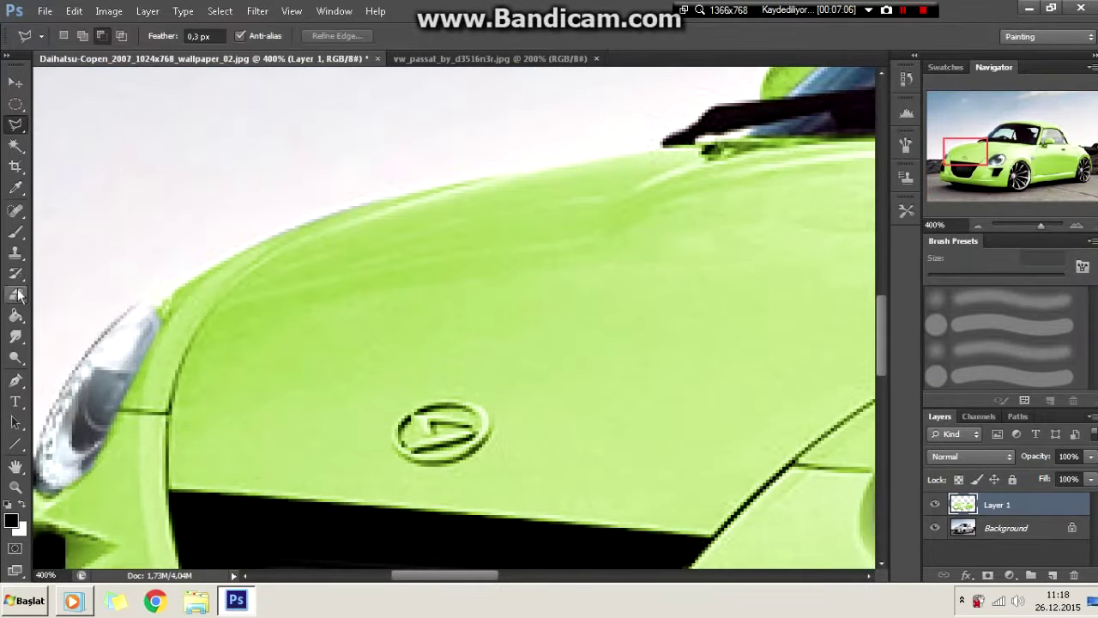
{"action": "left_click_drag", "start_coordinate": [404, 420], "coordinate": [480, 437]}
{"action": "scroll", "coordinate": [566, 475], "scroll_direction": "down", "scroll_amount": 1}
{"action": "scroll", "coordinate": [566, 475], "scroll_direction": "down", "scroll_amount": 3}
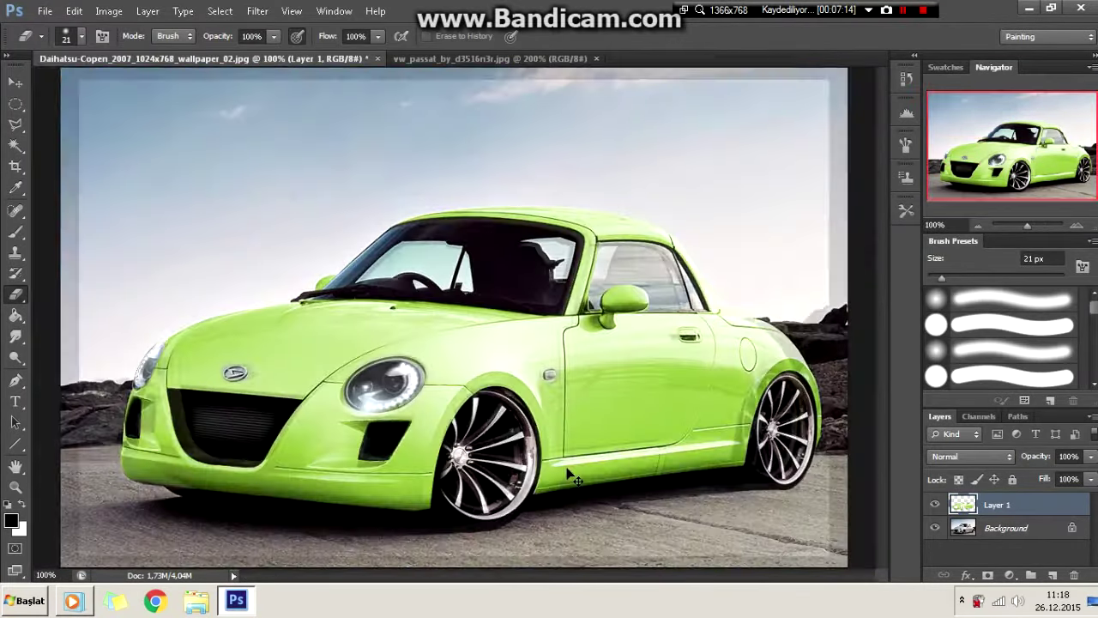
{"action": "scroll", "coordinate": [672, 375], "scroll_direction": "down", "scroll_amount": 1}
Step: Flatten the image into the Background, then open and dismiss Photo Filter
{"action": "key", "text": "ctrl+e"}
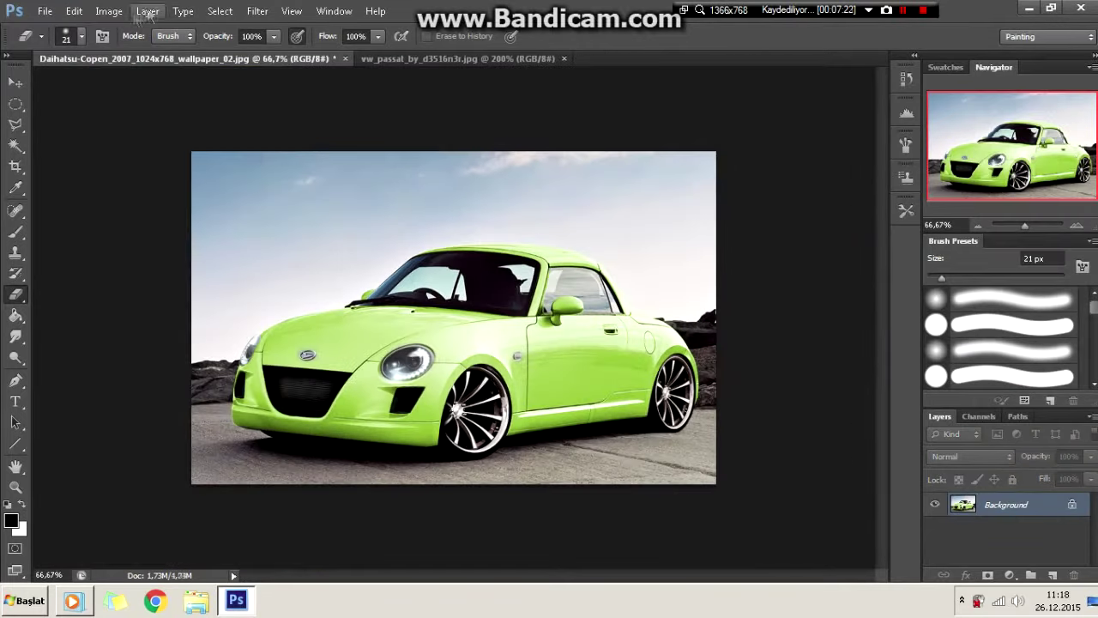
{"action": "left_click", "coordinate": [109, 10]}
{"action": "left_click", "coordinate": [317, 165]}
{"action": "key", "text": "Return"}
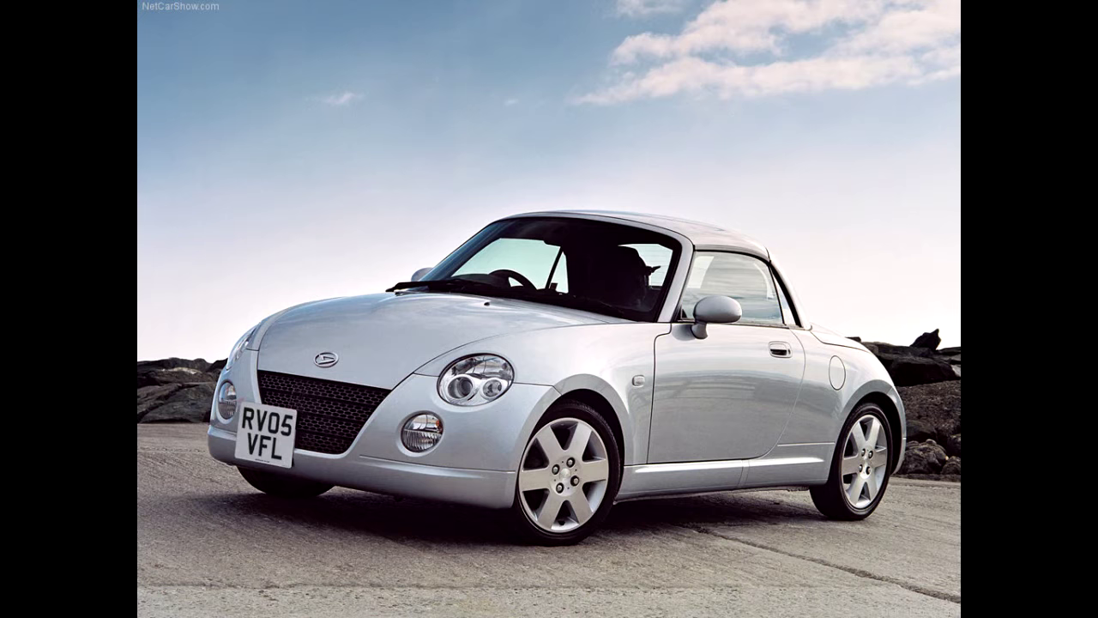